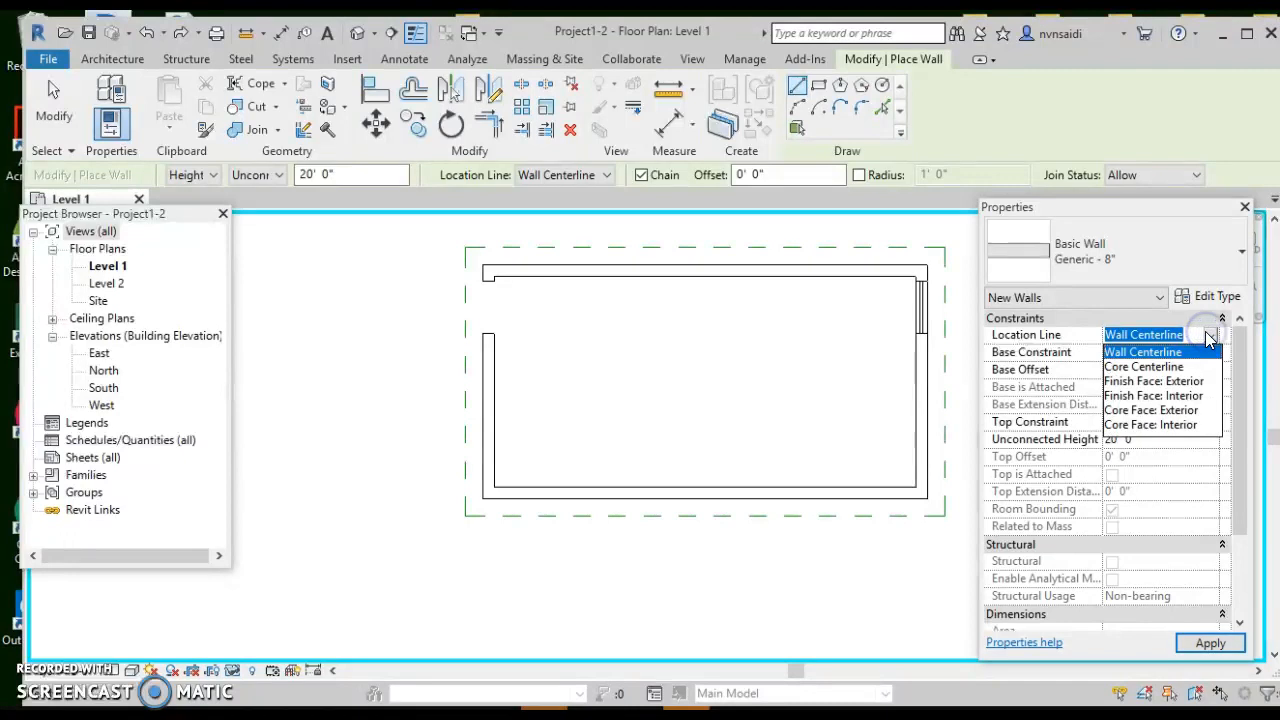
Set the wall location line to Finish Face: Interior and draw the lower and left Generic - 8" walls along the plan's inner rectangle.
{"action": "left_click", "coordinate": [1196, 396]}
{"action": "left_click", "coordinate": [916, 487]}
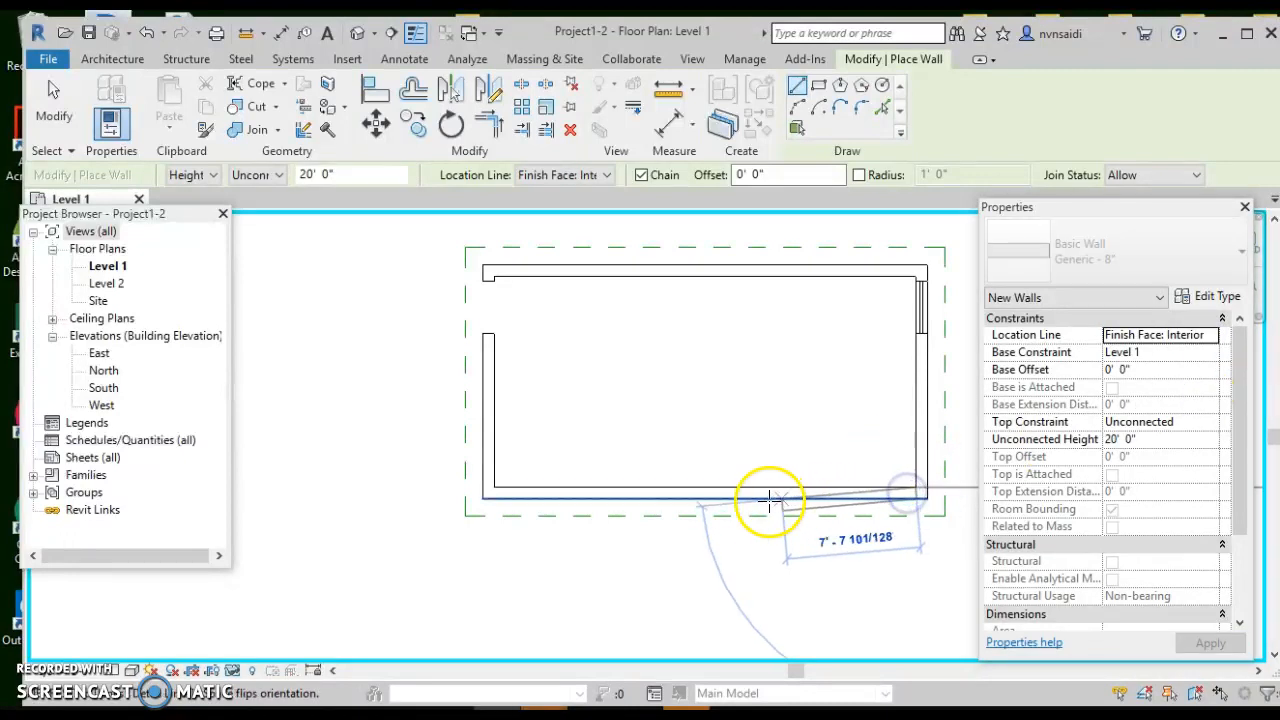
{"action": "left_click", "coordinate": [491, 488]}
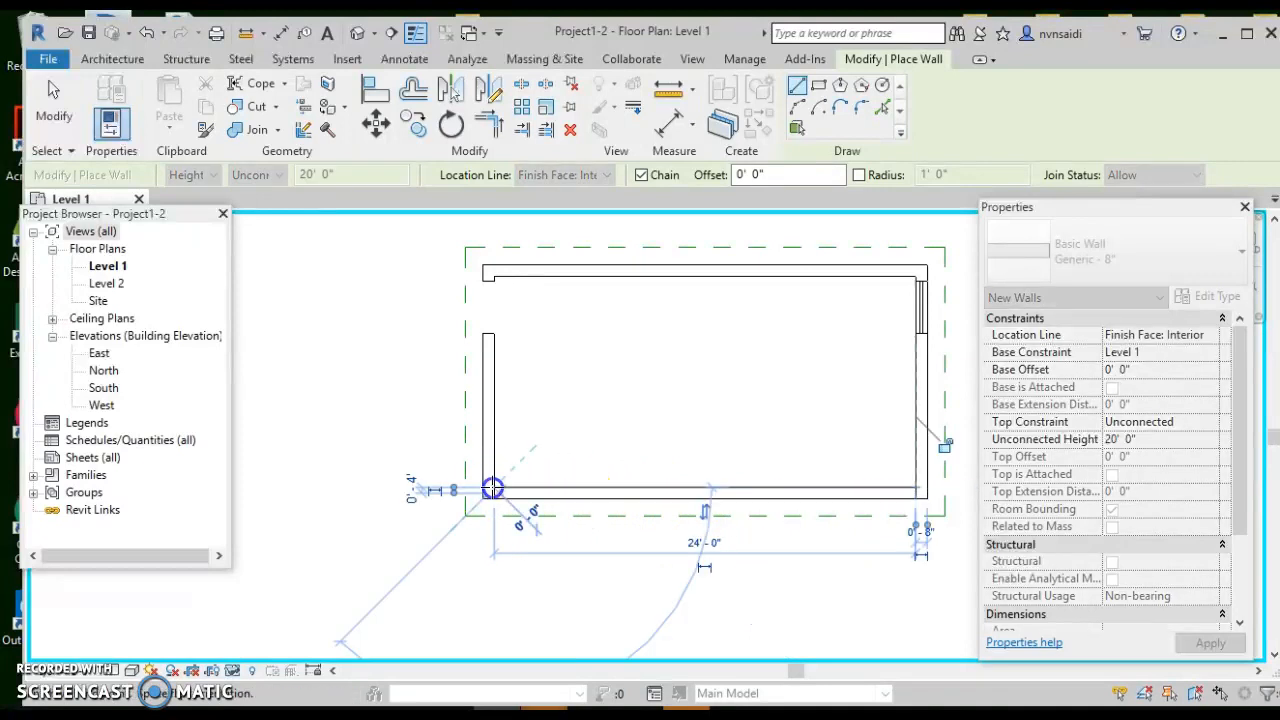
{"action": "left_click", "coordinate": [491, 277]}
{"action": "scroll", "coordinate": [492, 279], "scroll_direction": "up", "scroll_amount": 4}
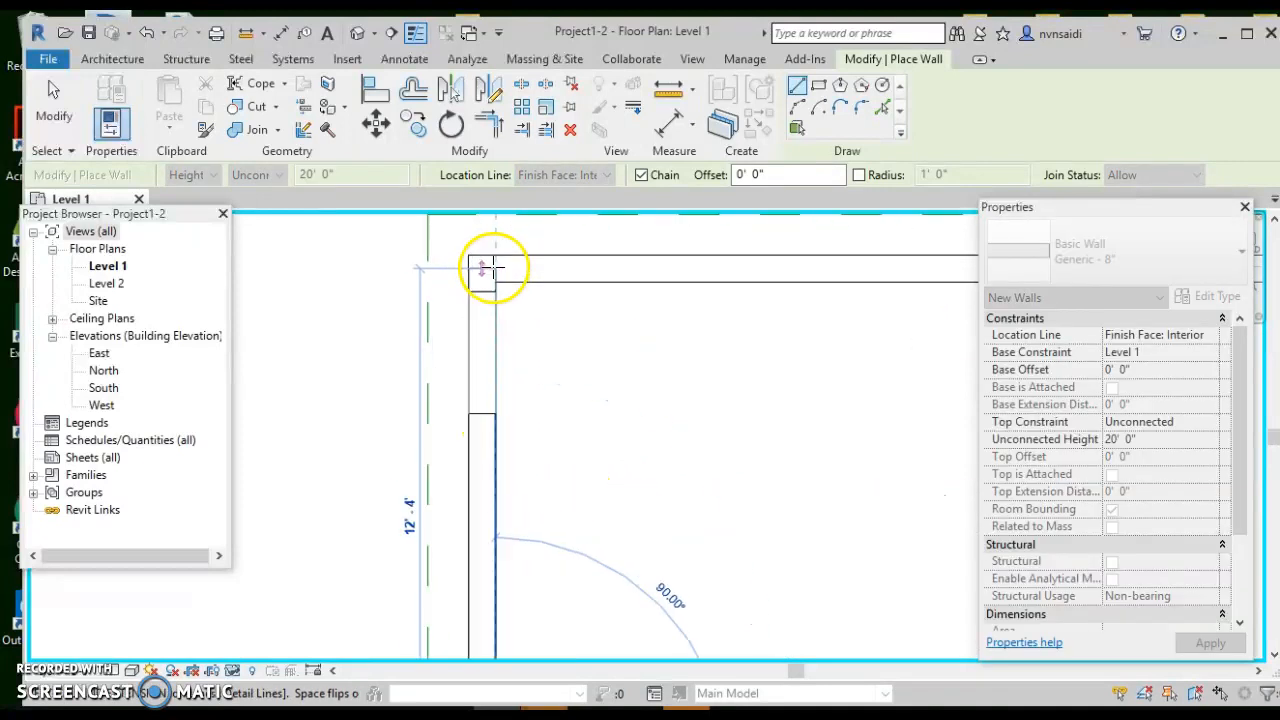
Continue the wall chain along the inner rectangle's upper and right sides, closing the loop at the lower-right inner corner.
{"action": "scroll", "coordinate": [540, 275], "scroll_direction": "down", "scroll_amount": 5}
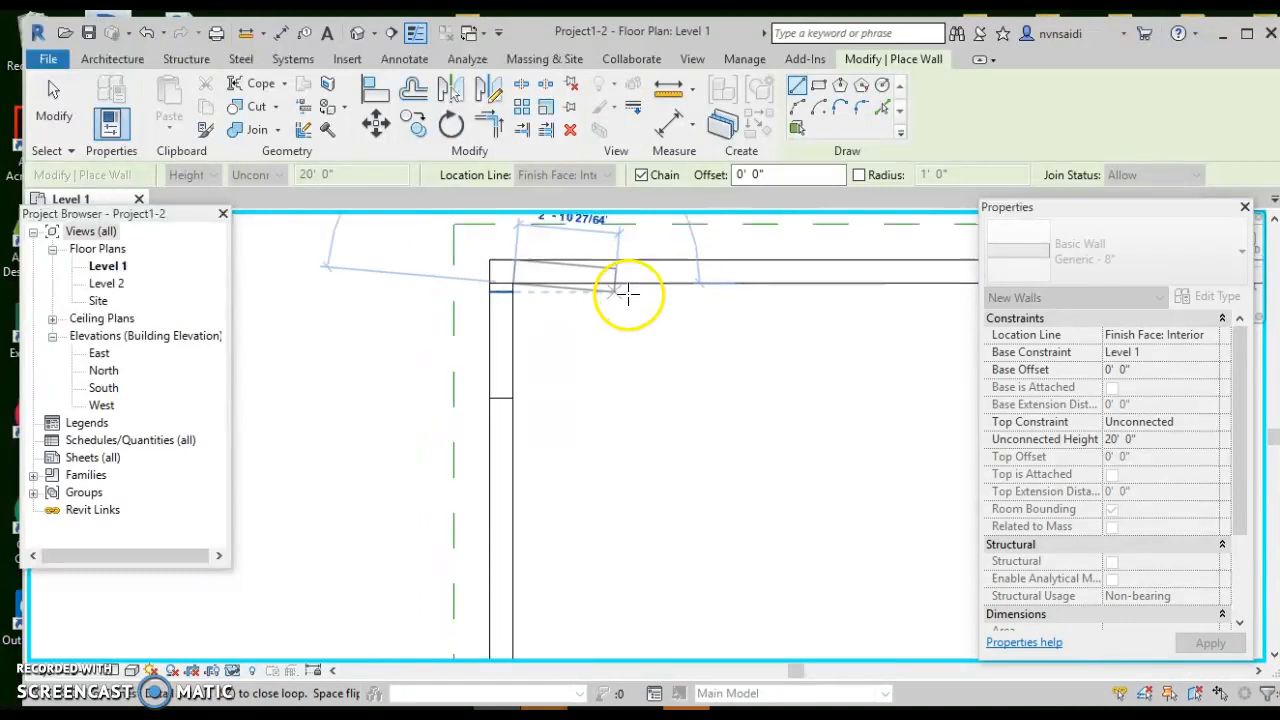
{"action": "middle_click_drag", "start_coordinate": [757, 349], "coordinate": [509, 383]}
{"action": "scroll", "coordinate": [675, 315], "scroll_direction": "up", "scroll_amount": 4}
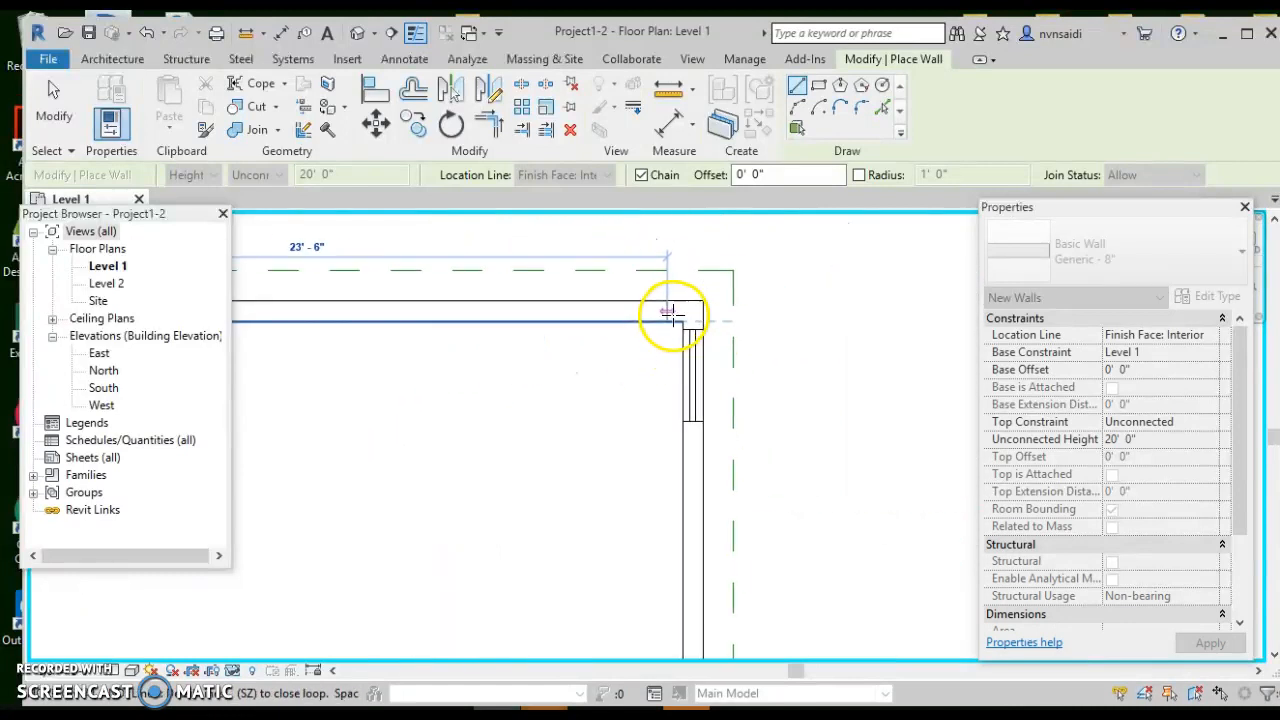
{"action": "left_click", "coordinate": [690, 327]}
{"action": "scroll", "coordinate": [690, 320], "scroll_direction": "down", "scroll_amount": 4}
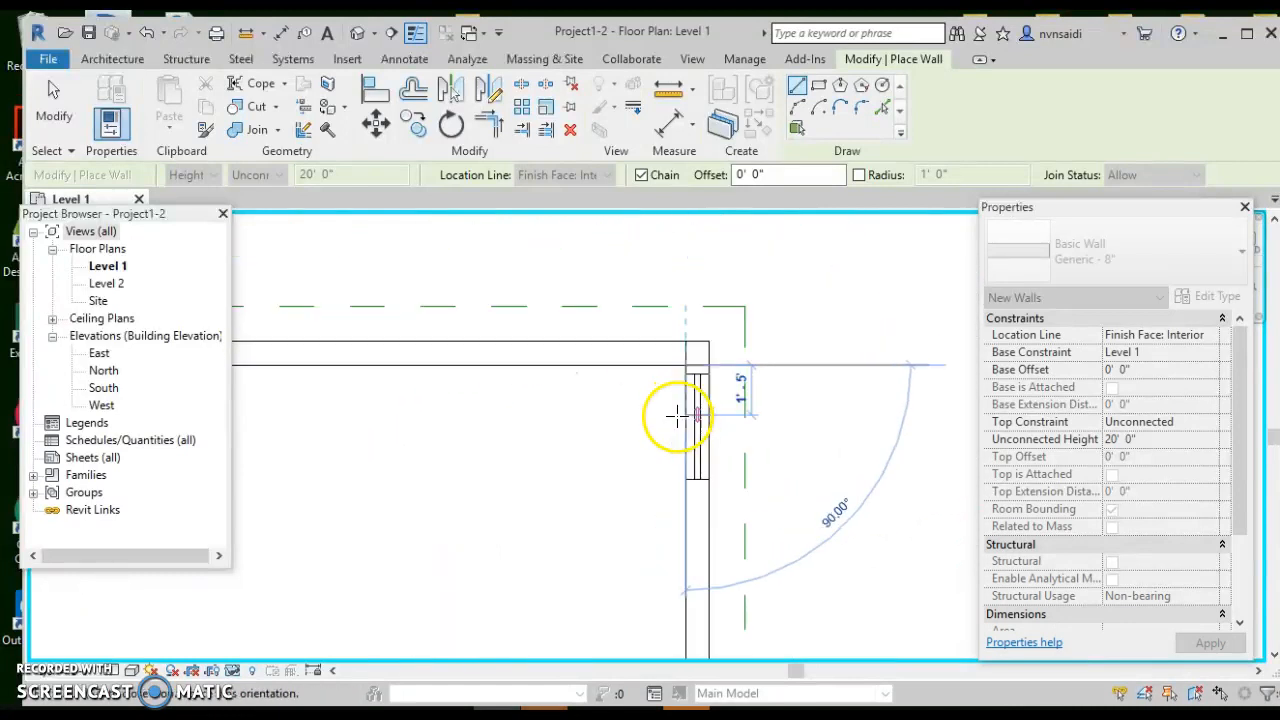
{"action": "scroll", "coordinate": [680, 415], "scroll_direction": "up", "scroll_amount": 4}
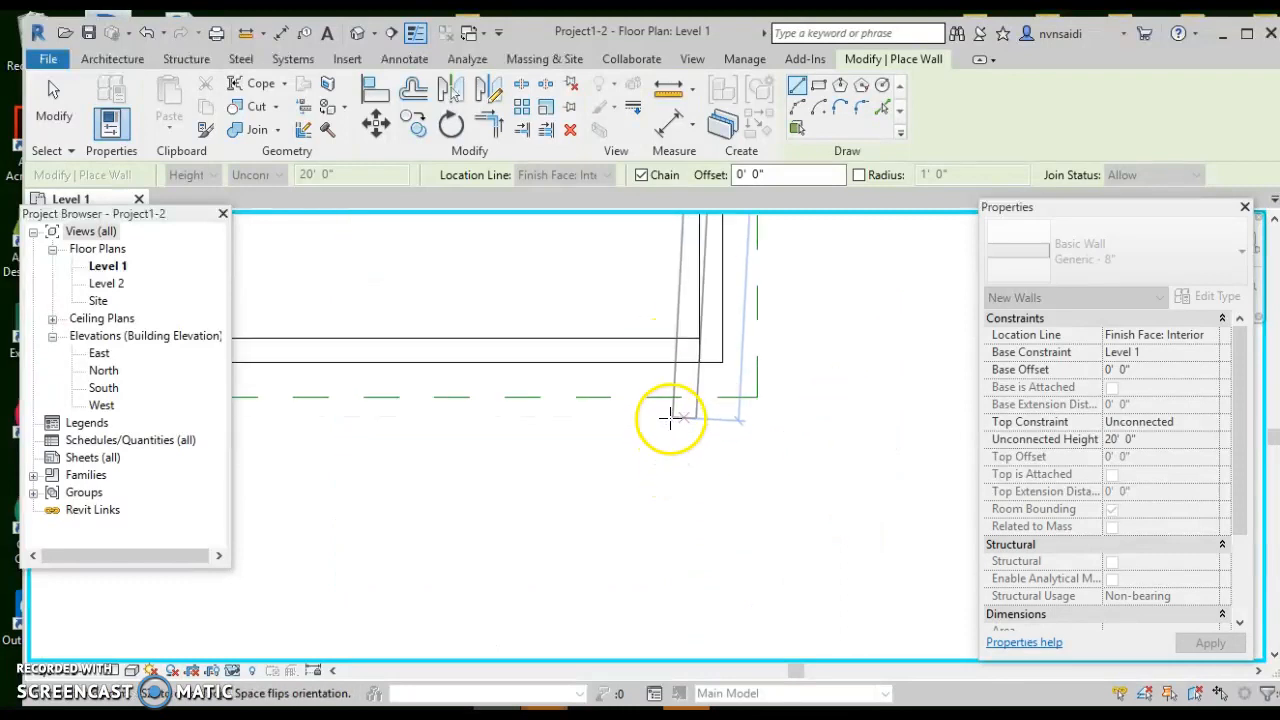
{"action": "left_click", "coordinate": [703, 325]}
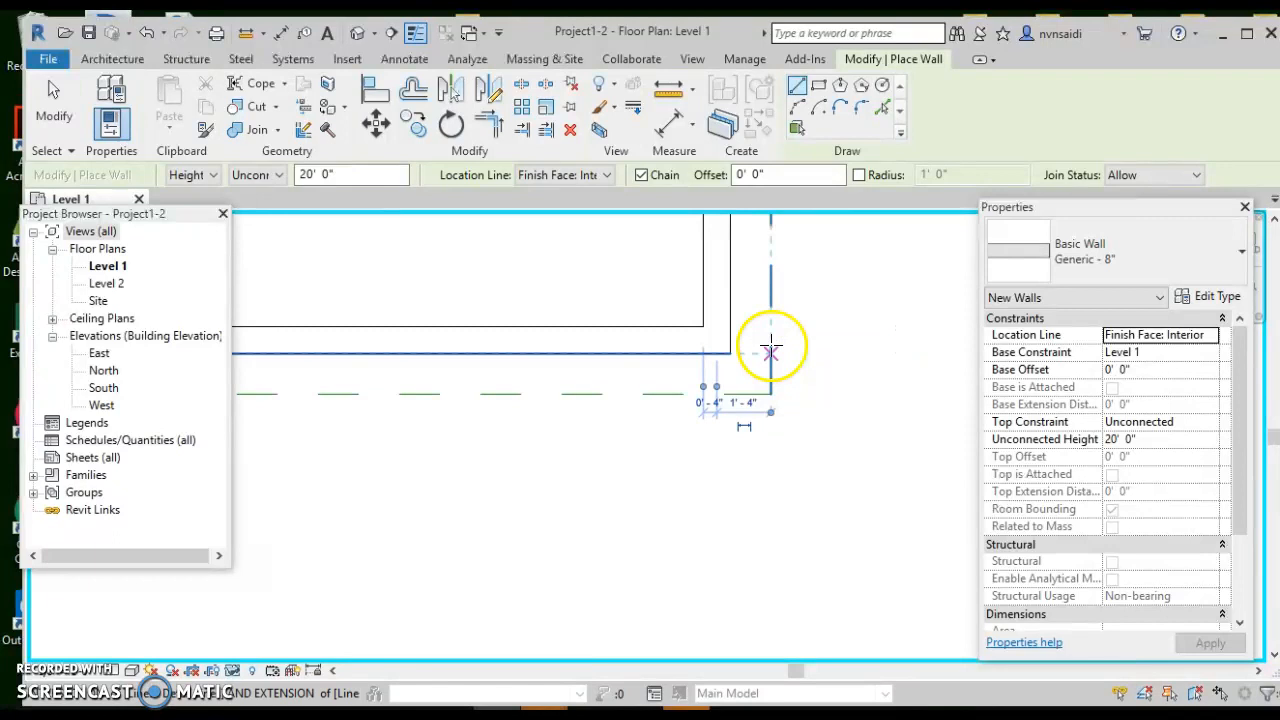
{"action": "scroll", "coordinate": [790, 470], "scroll_direction": "down", "scroll_amount": 2}
{"action": "left_click", "coordinate": [806, 522]}
{"action": "scroll", "coordinate": [800, 515], "scroll_direction": "down", "scroll_amount": 2}
{"action": "scroll", "coordinate": [754, 451], "scroll_direction": "up", "scroll_amount": 2}
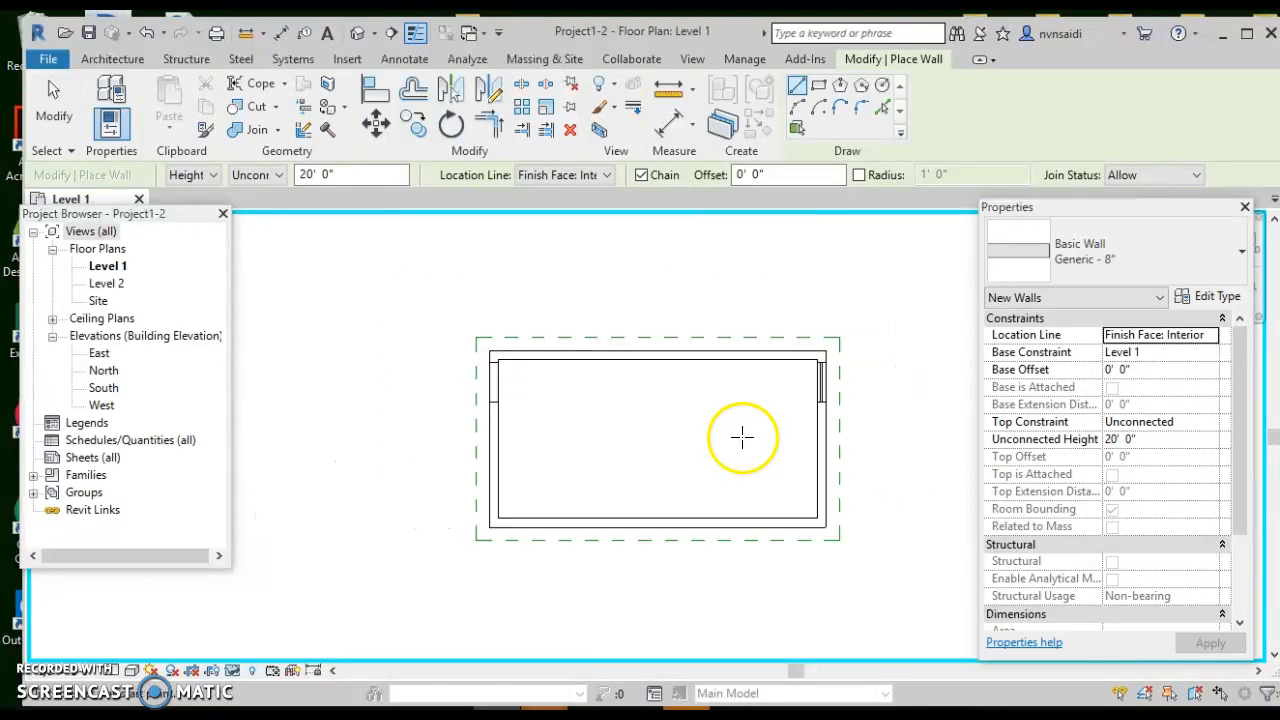
Open the default 3D view, select all four walls and reduce their unconnected height.
{"action": "left_click", "coordinate": [357, 33]}
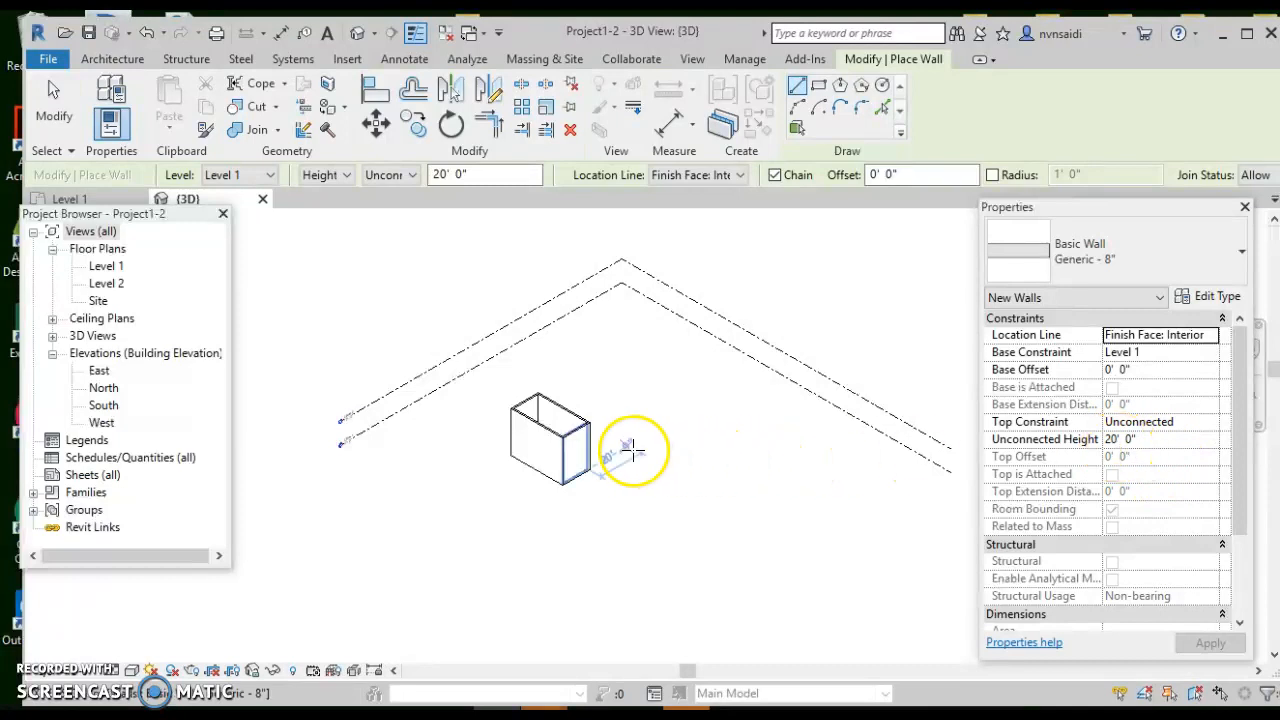
{"action": "key", "text": "Escape"}
{"action": "key", "text": "Escape"}
{"action": "left_click_drag", "start_coordinate": [645, 438], "coordinate": [508, 391]}
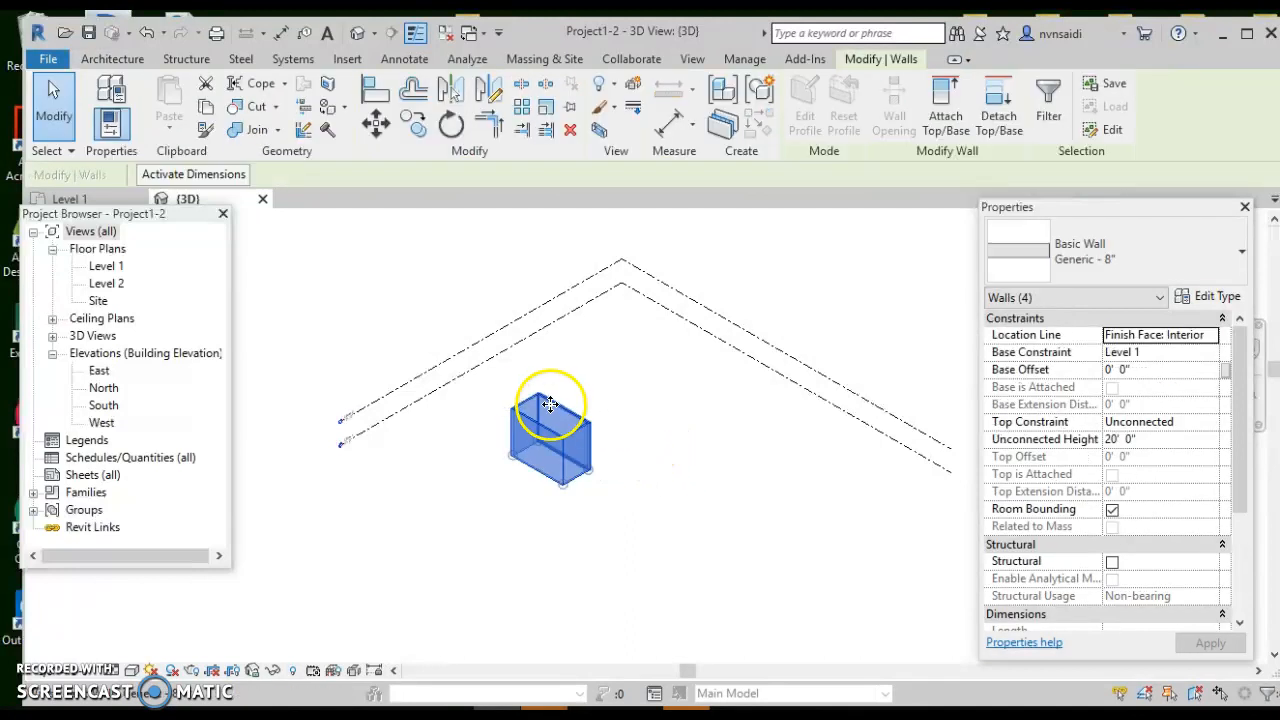
{"action": "left_click", "coordinate": [1133, 438]}
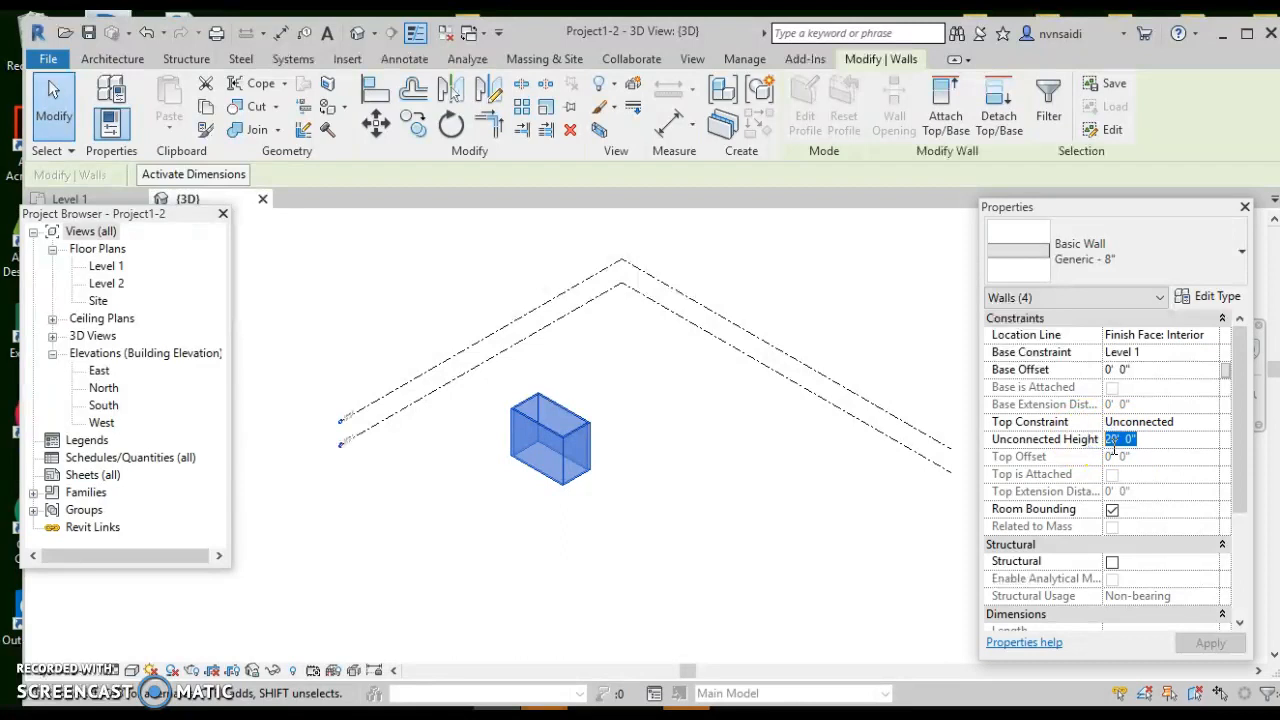
{"action": "left_click", "coordinate": [775, 476]}
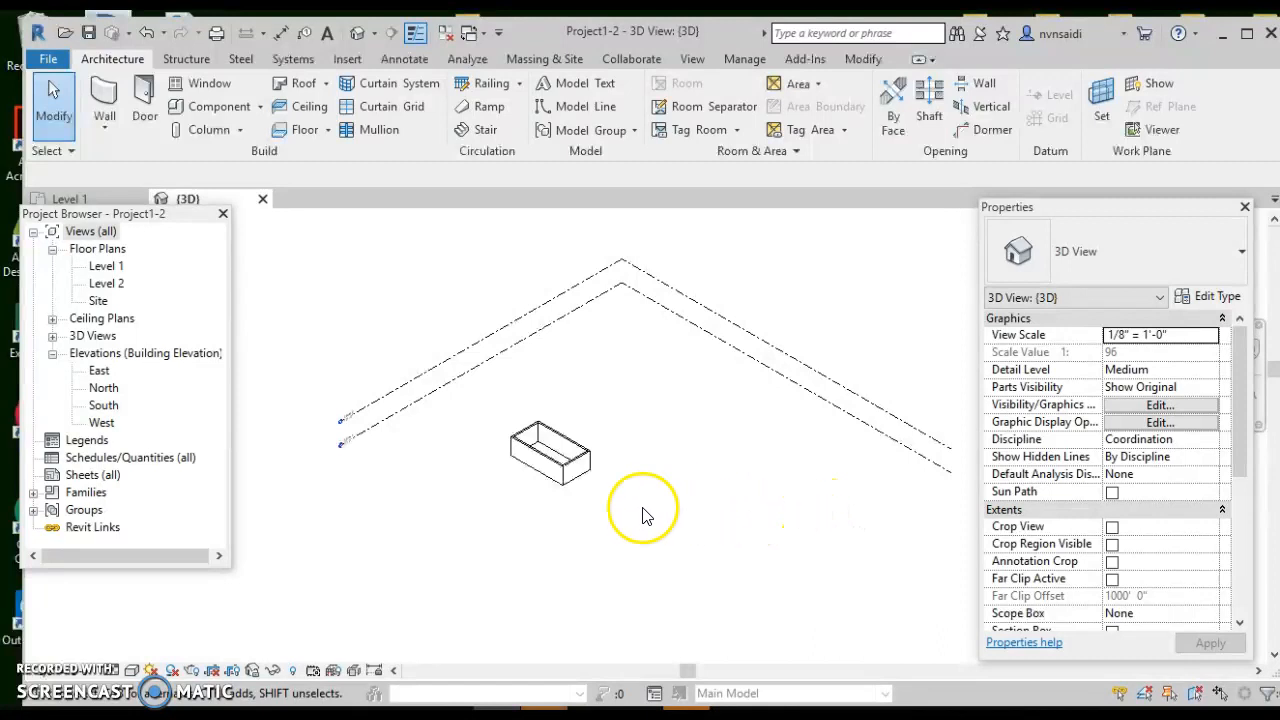
On the Level 1 plan, create a Generic - 12" floor with a rectangular boundary along the outer faces of the walls.
{"action": "double_click", "coordinate": [101, 268]}
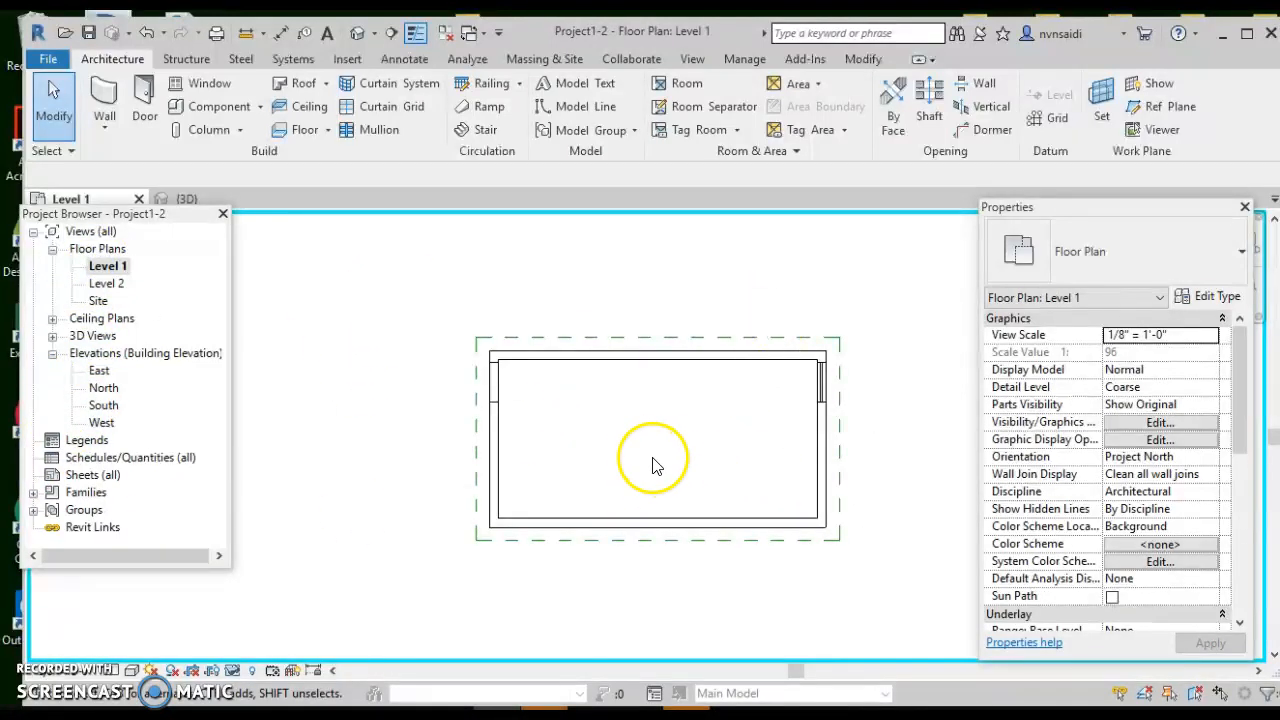
{"action": "left_click", "coordinate": [302, 131]}
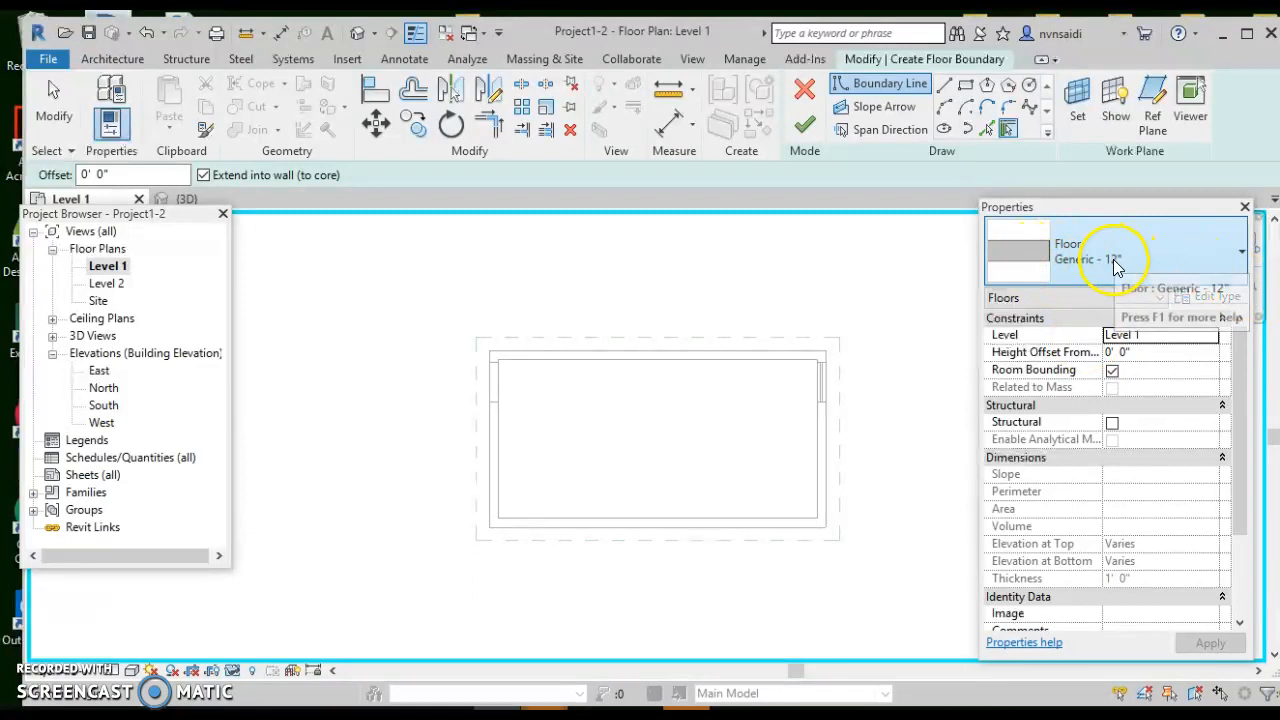
{"action": "left_click", "coordinate": [1241, 255]}
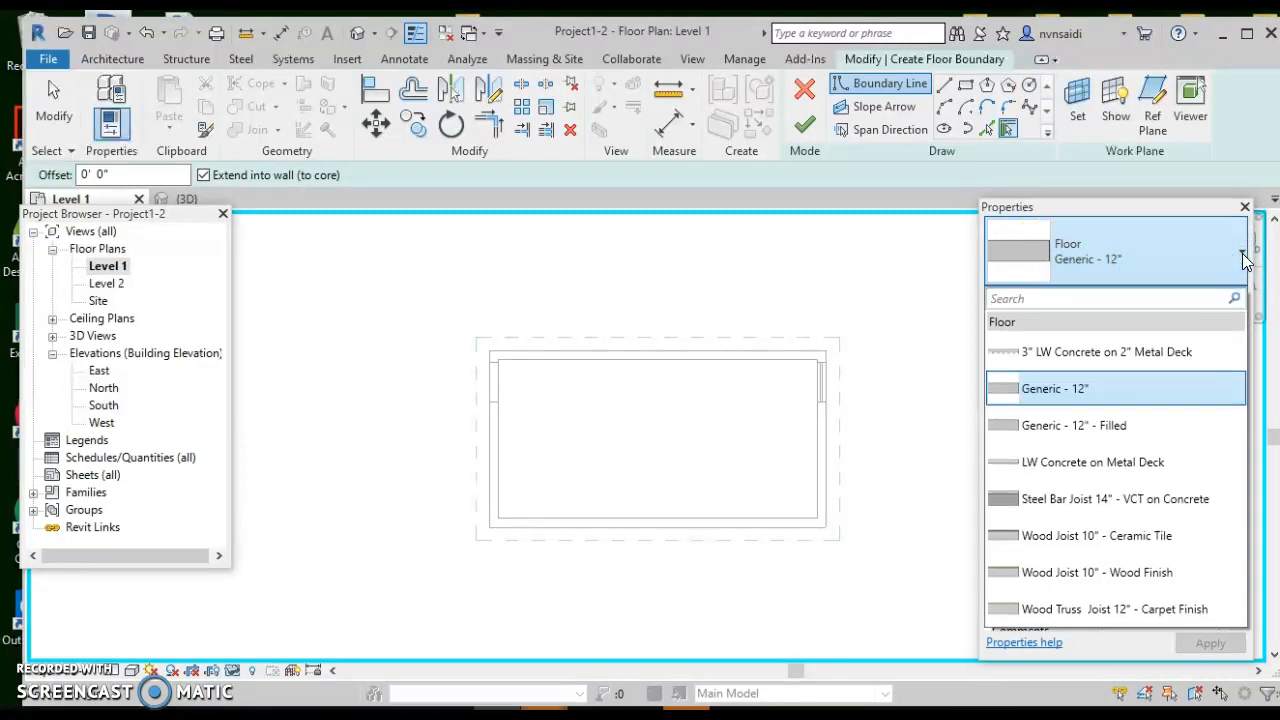
{"action": "left_click", "coordinate": [1167, 258]}
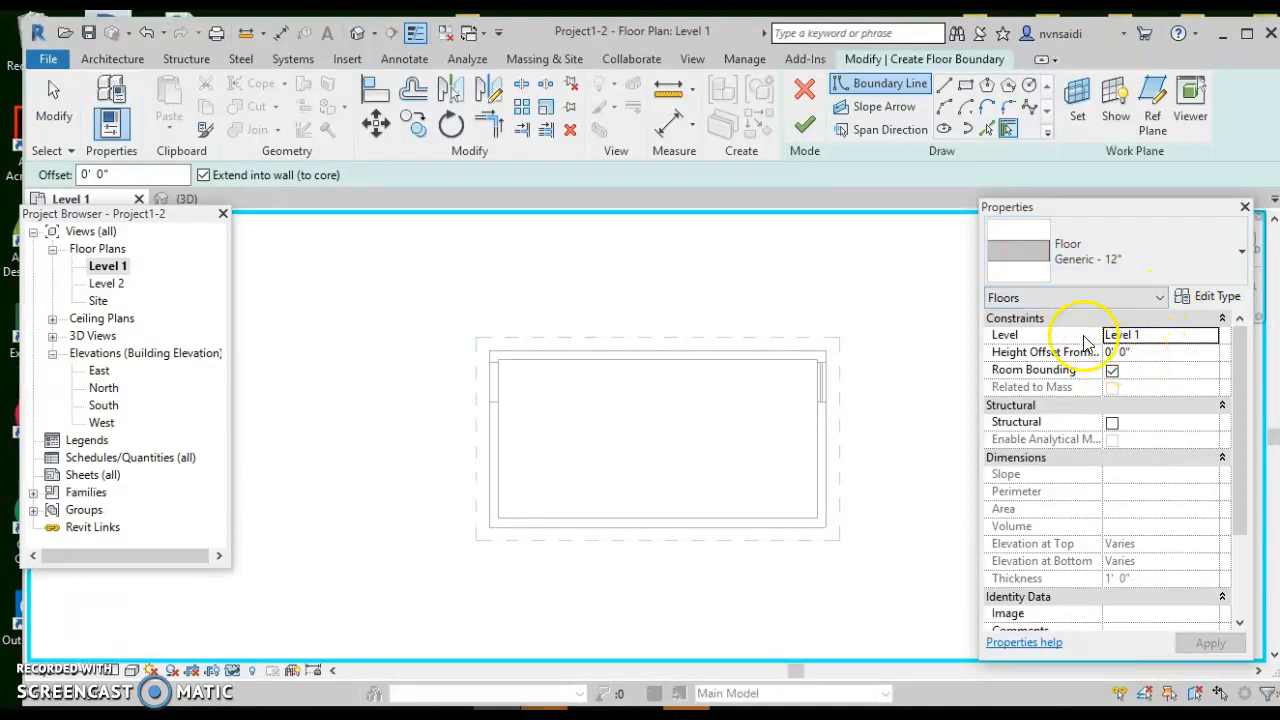
{"action": "left_click", "coordinate": [964, 88]}
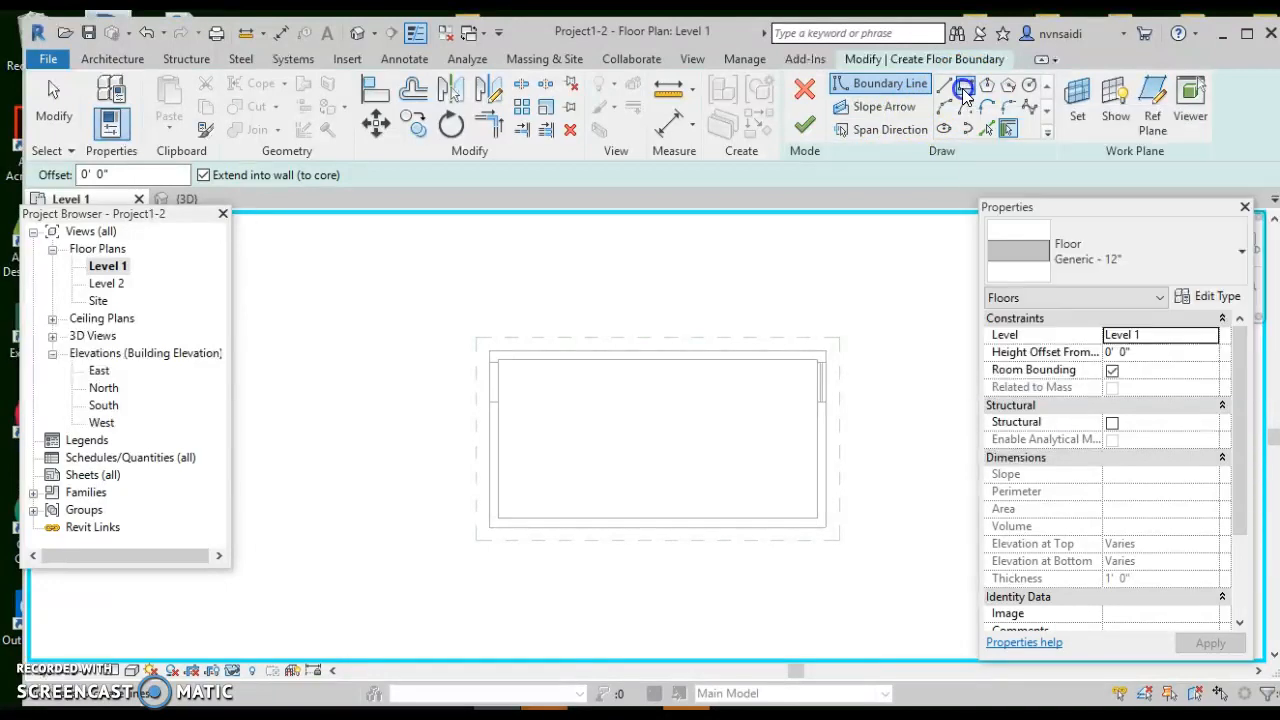
{"action": "left_click", "coordinate": [488, 350]}
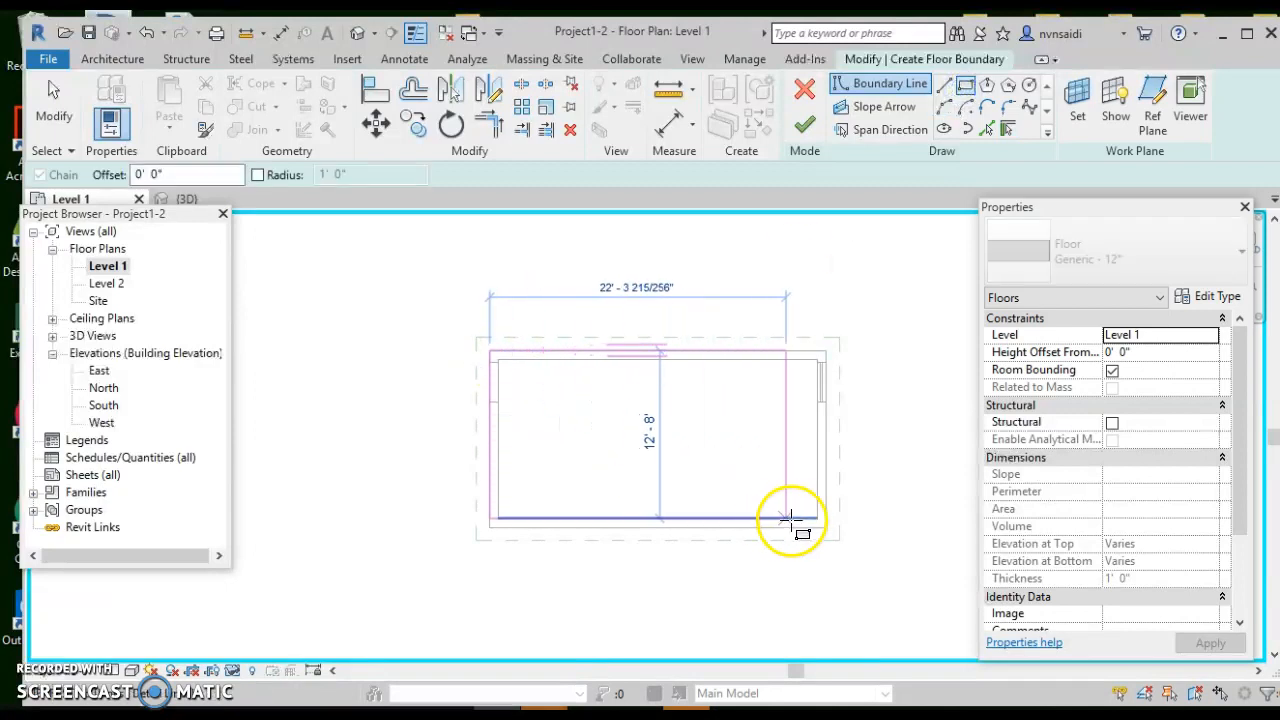
{"action": "left_click", "coordinate": [825, 527]}
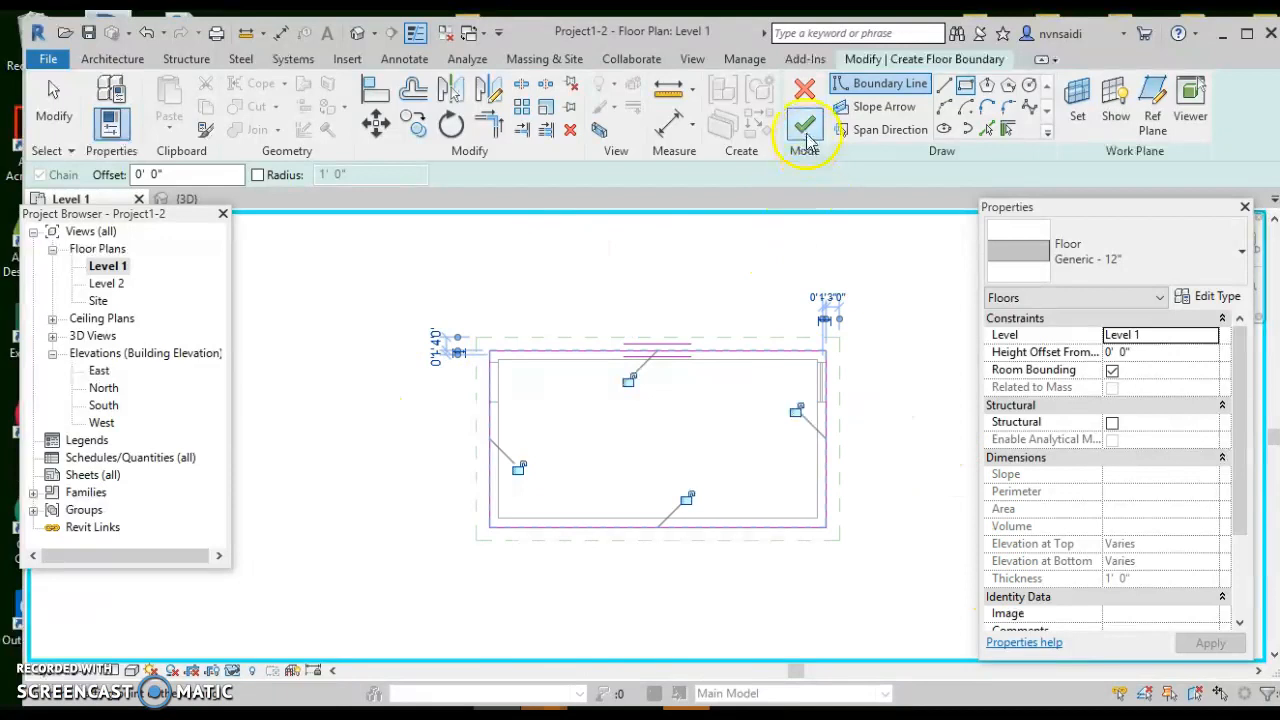
{"action": "left_click", "coordinate": [806, 126]}
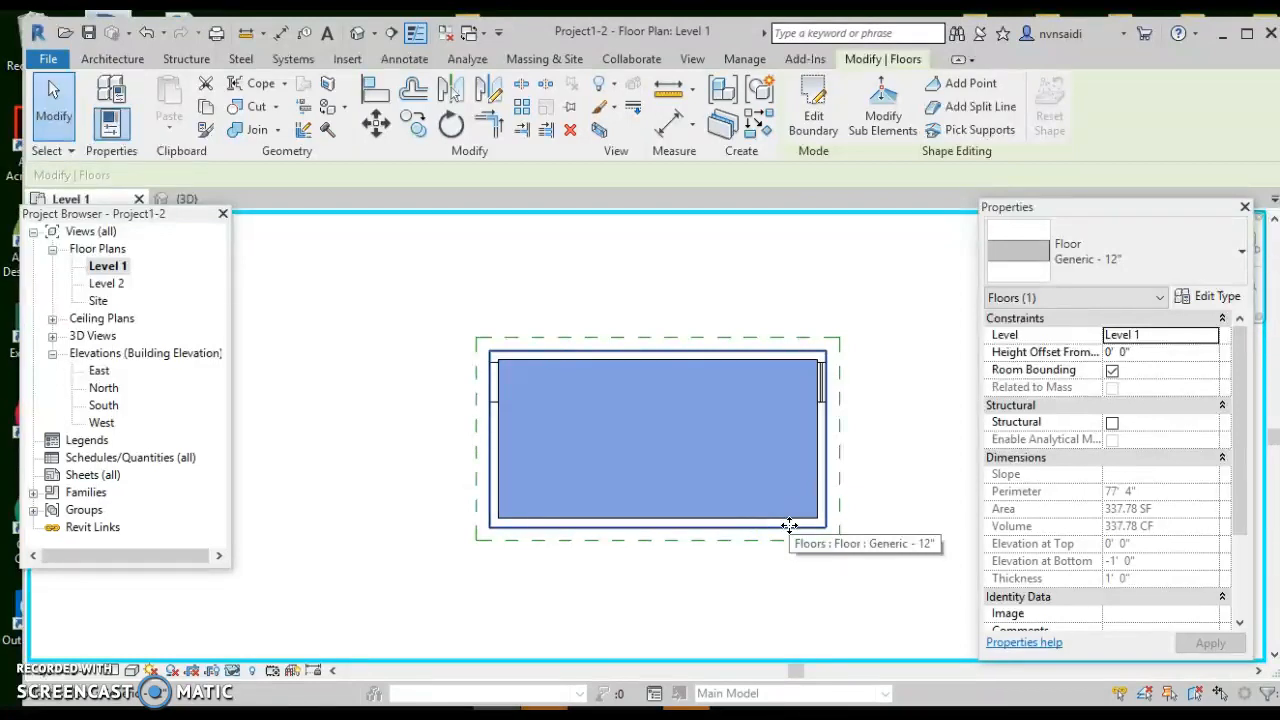
Place a building section running vertically through the middle of the room and open its section view.
{"action": "left_click", "coordinate": [391, 34]}
{"action": "left_click", "coordinate": [630, 293]}
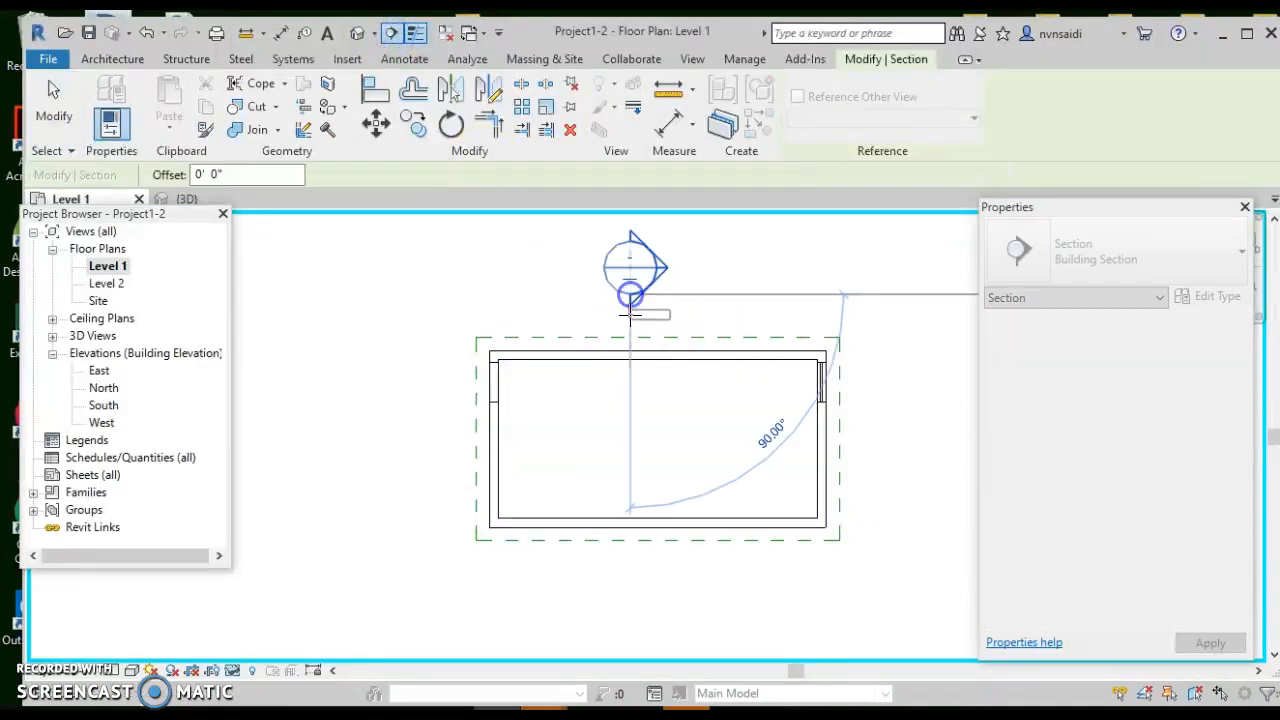
{"action": "left_click", "coordinate": [628, 577]}
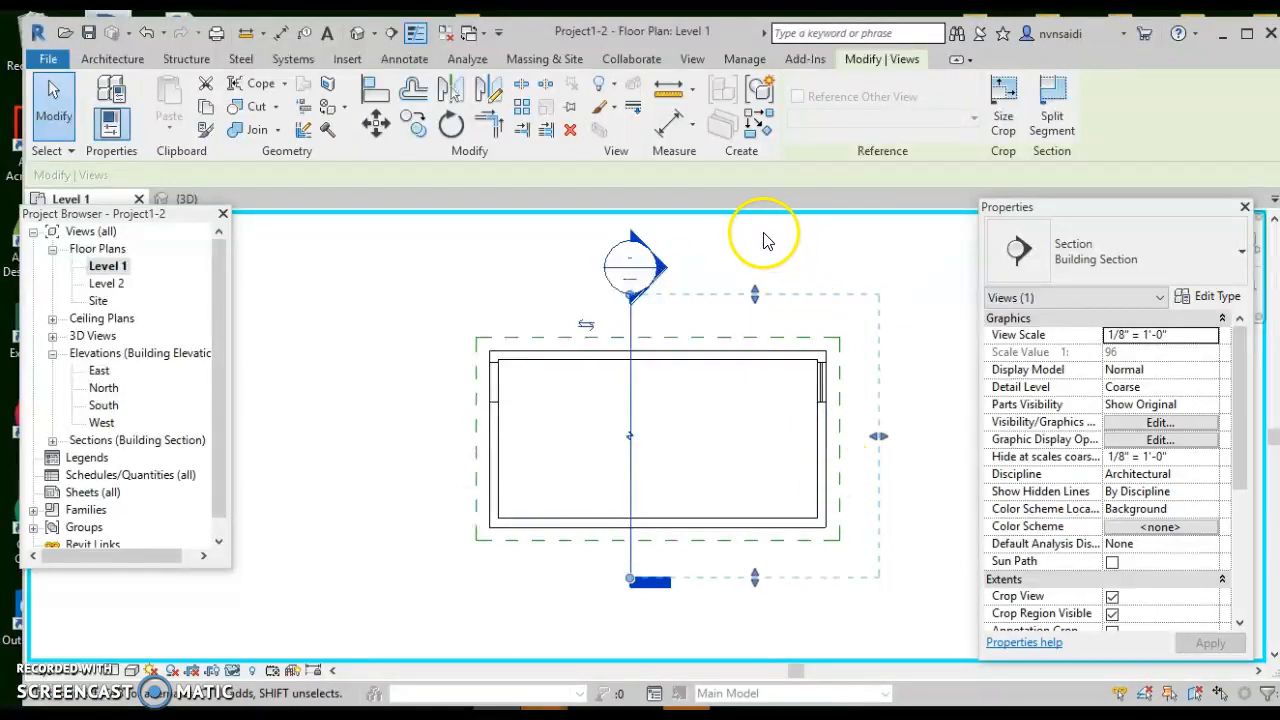
{"action": "left_click", "coordinate": [686, 272]}
{"action": "double_click", "coordinate": [660, 272]}
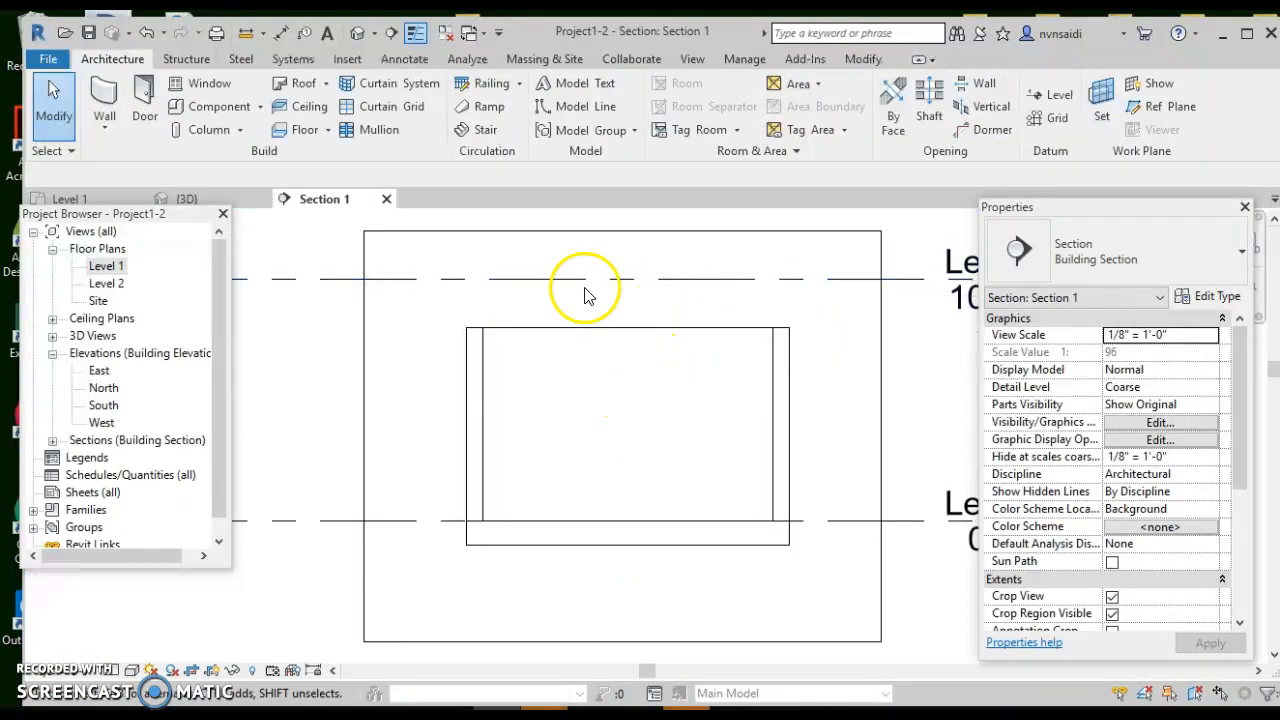
Turn off thin line display and compare the line weights in the Level 1 plan and Section 1.
{"action": "left_click", "coordinate": [415, 38]}
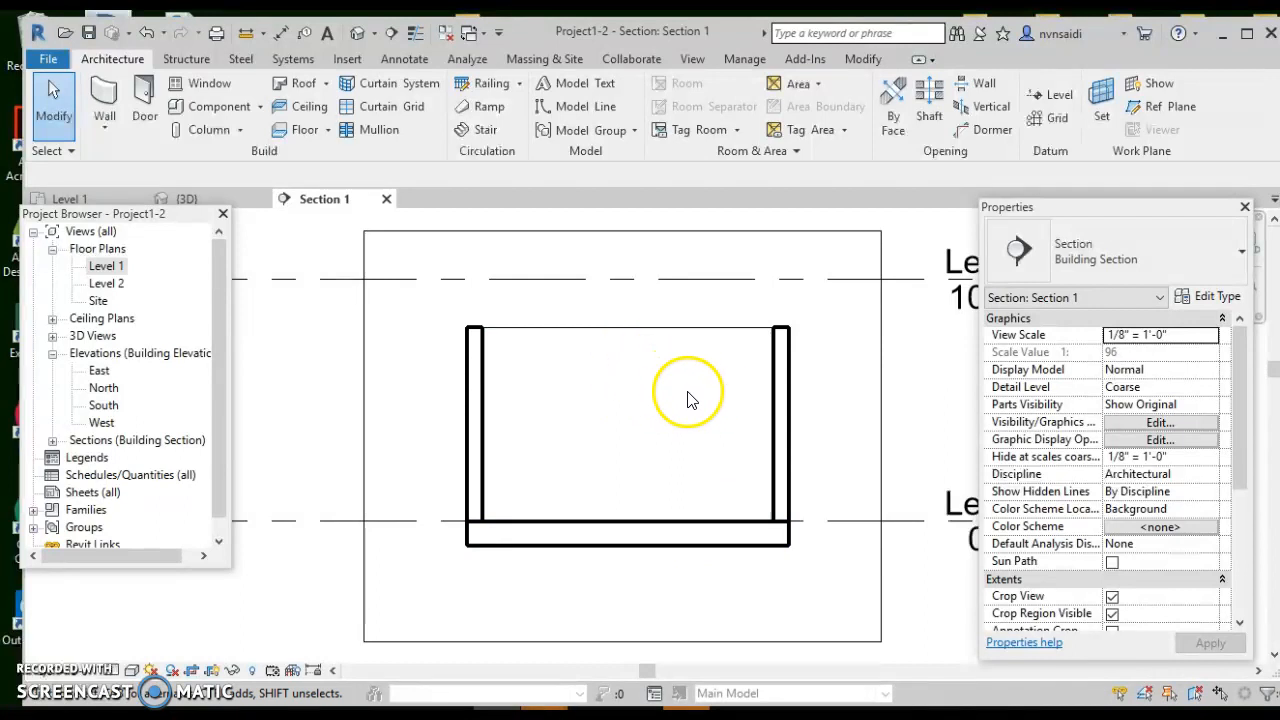
{"action": "left_click", "coordinate": [52, 440]}
{"action": "left_click", "coordinate": [104, 458]}
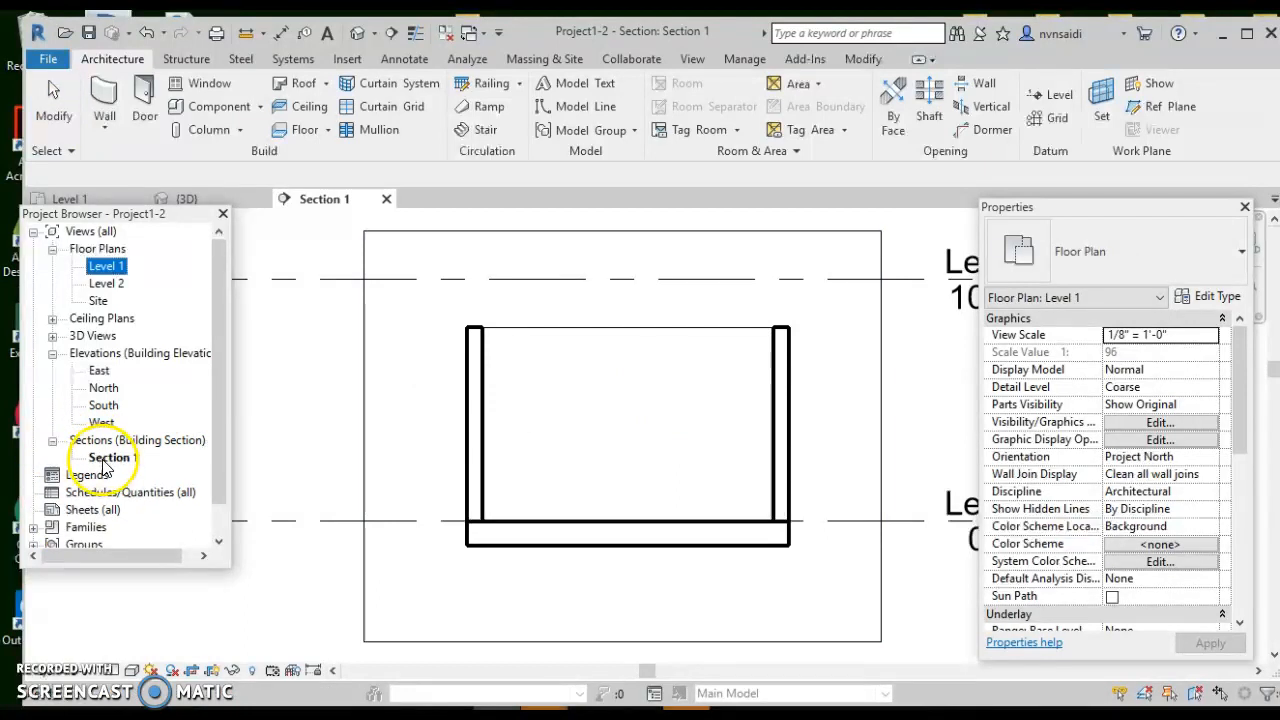
{"action": "double_click", "coordinate": [106, 267]}
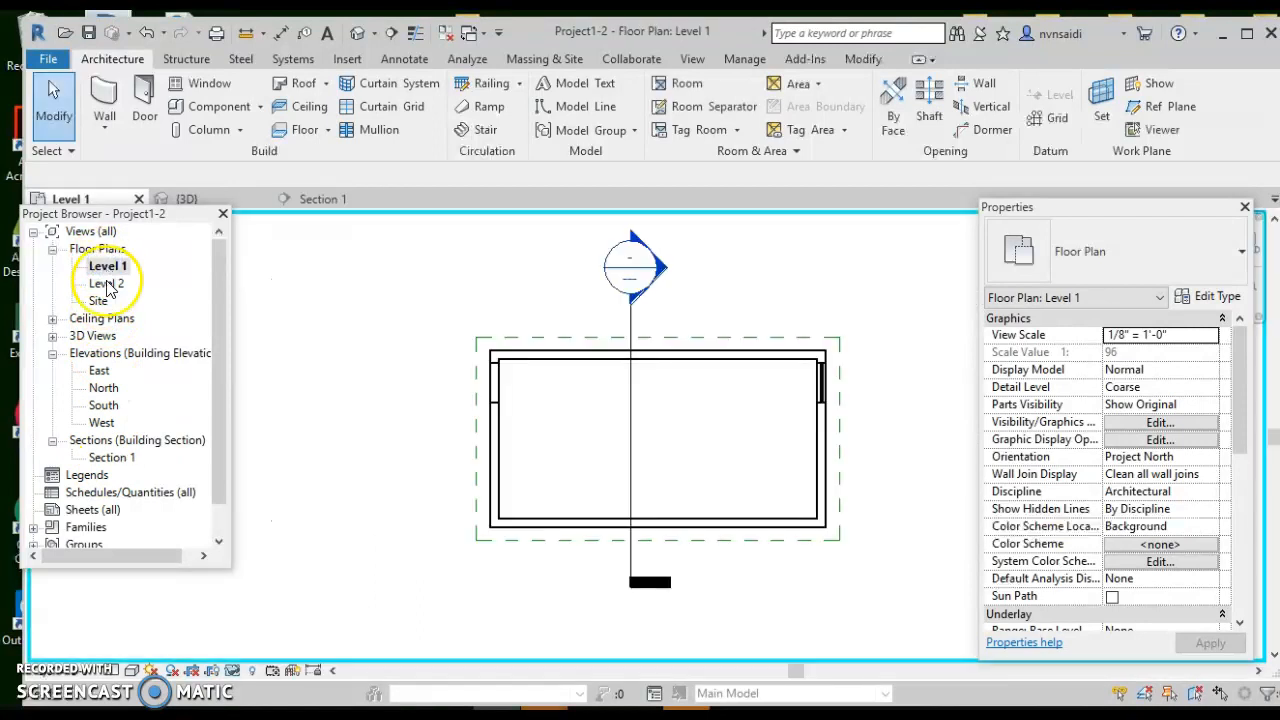
{"action": "double_click", "coordinate": [110, 458]}
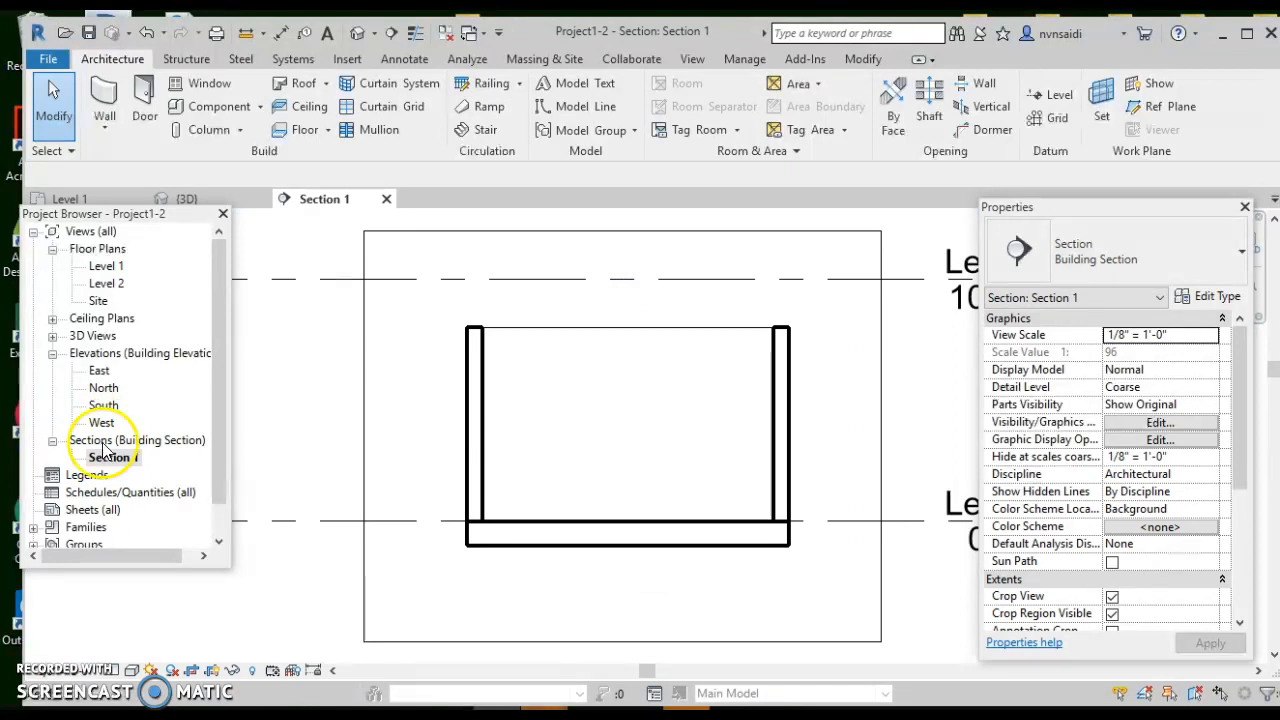
On the Level 1 plan, create a 27'-4" by 15'-4" Generic - 12" floor along the dashed outline, with an 8' height offset.
{"action": "double_click", "coordinate": [105, 267]}
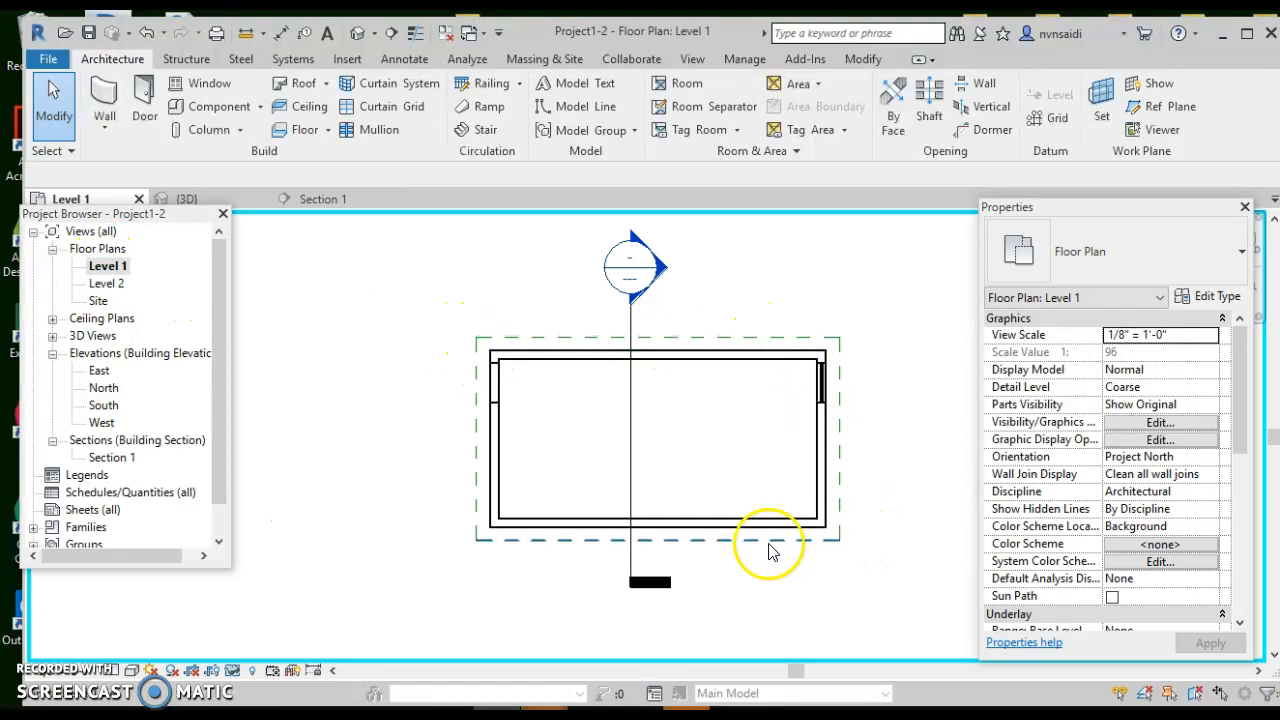
{"action": "left_click", "coordinate": [302, 134]}
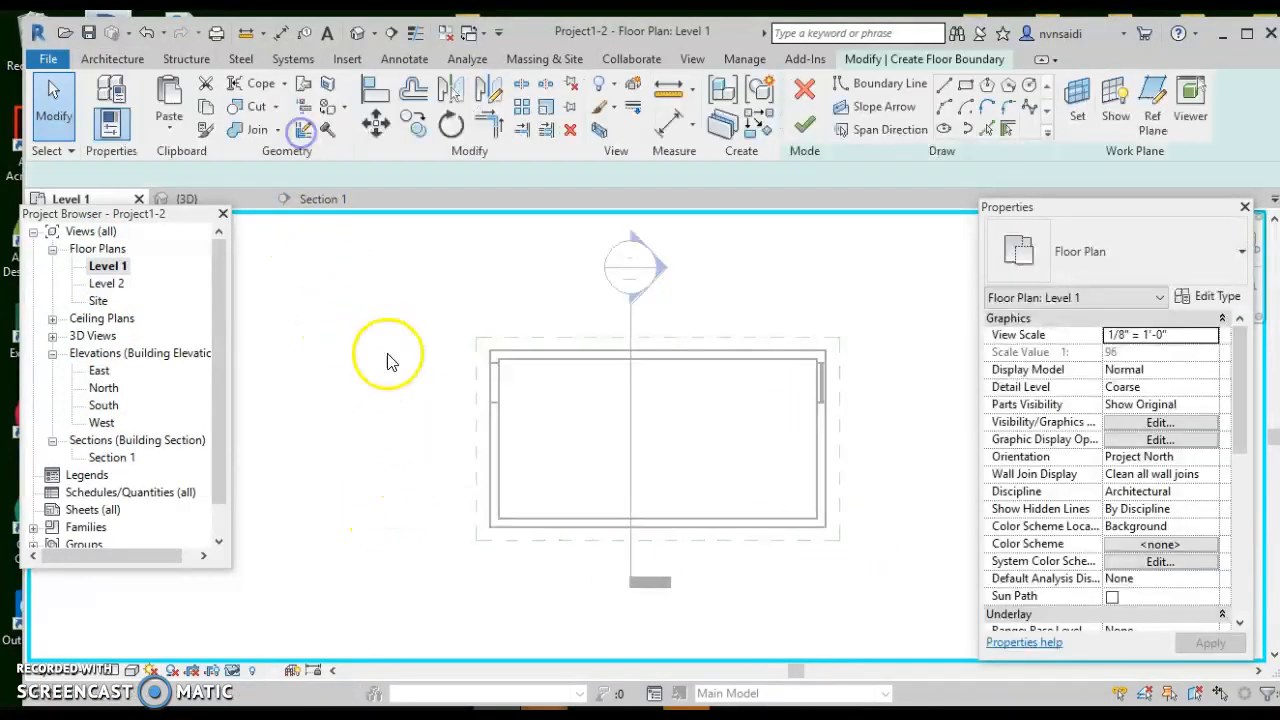
{"action": "left_click", "coordinate": [965, 88]}
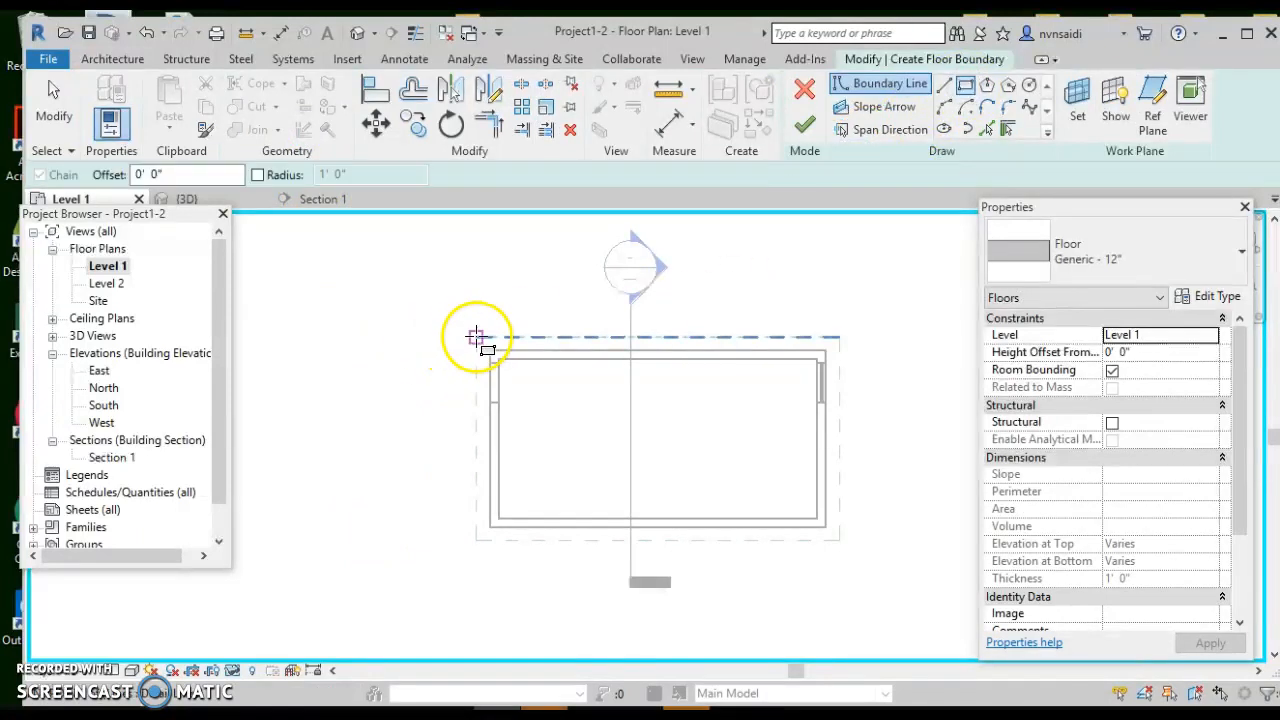
{"action": "left_click", "coordinate": [479, 343]}
{"action": "left_click", "coordinate": [840, 539]}
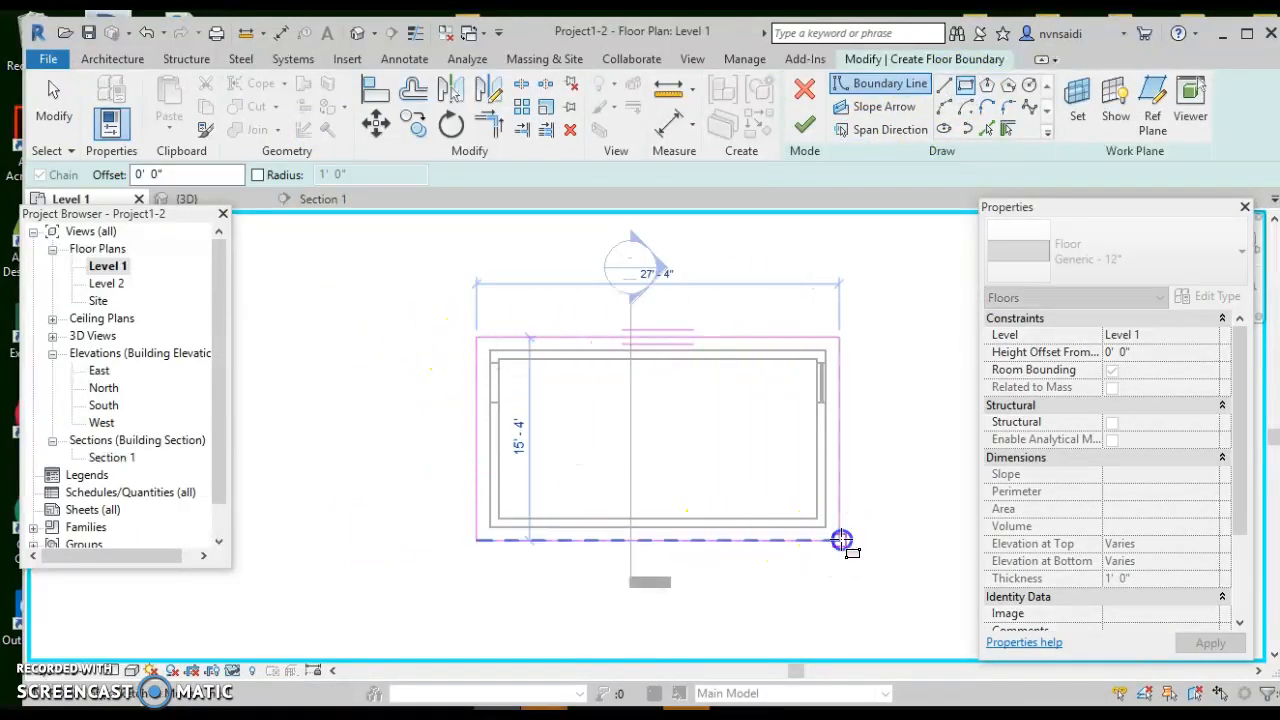
{"action": "left_click", "coordinate": [1137, 356]}
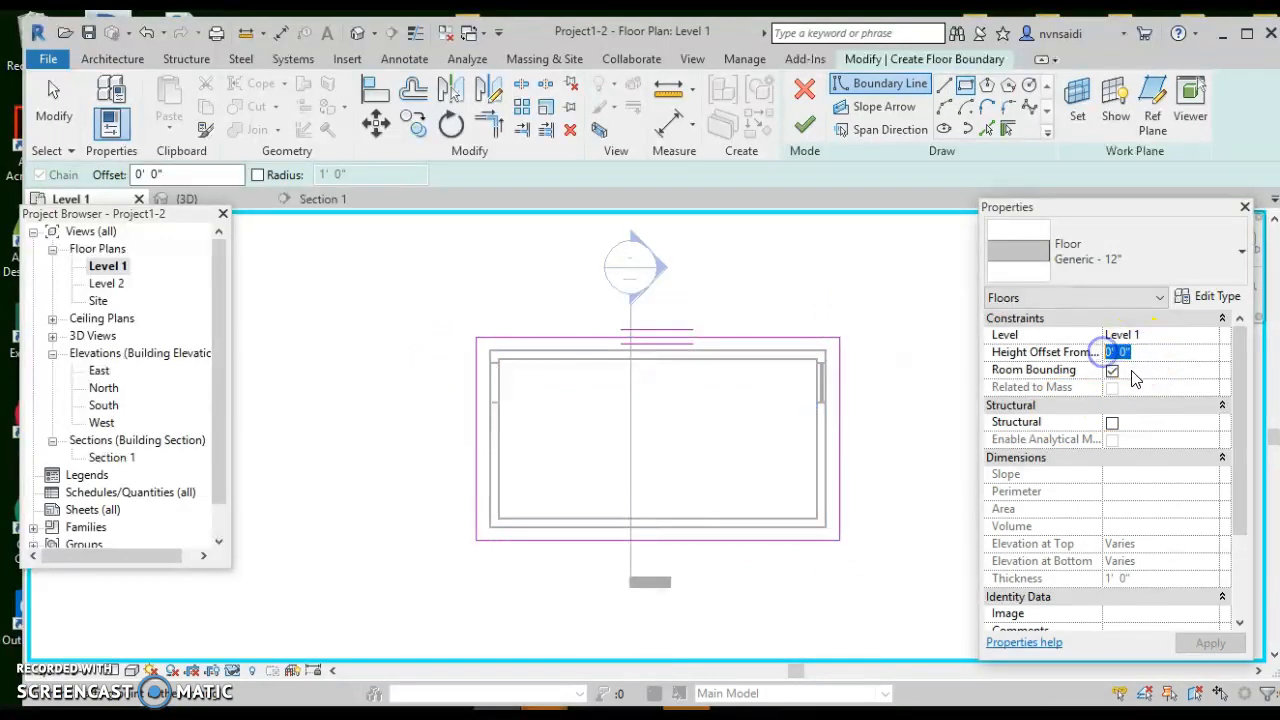
{"action": "type", "text": "9"}
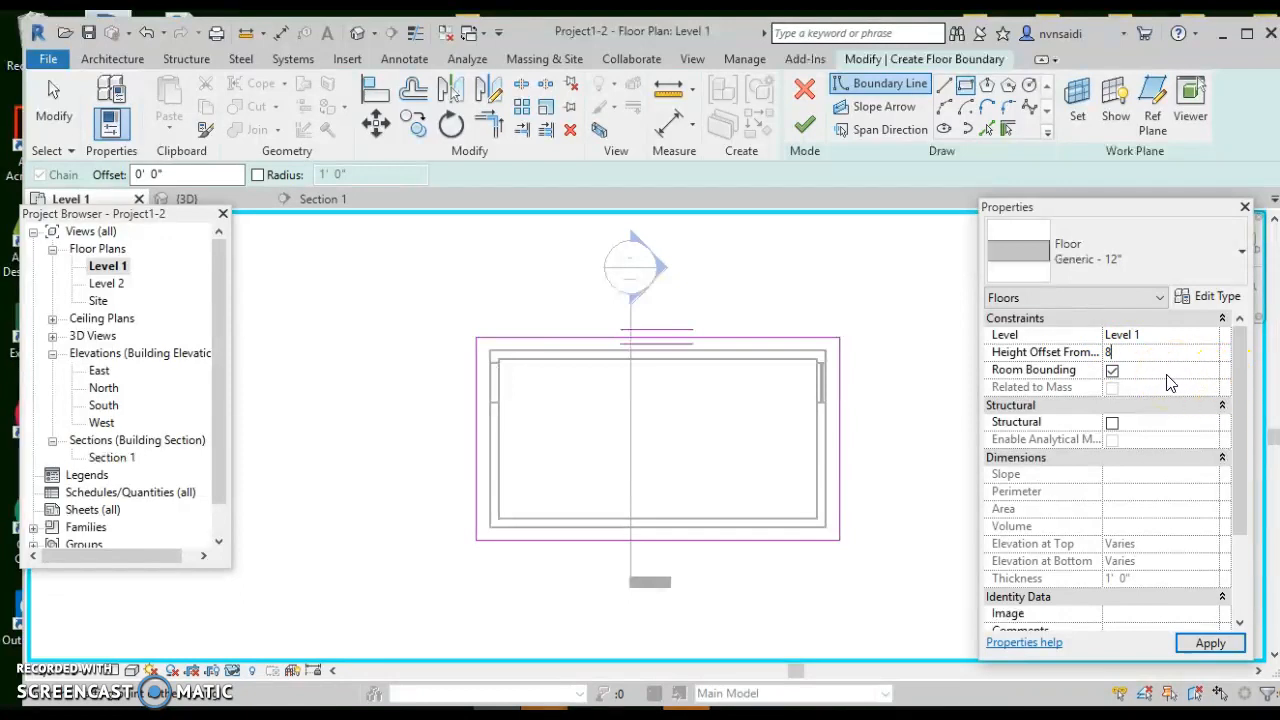
{"action": "left_click", "coordinate": [805, 124]}
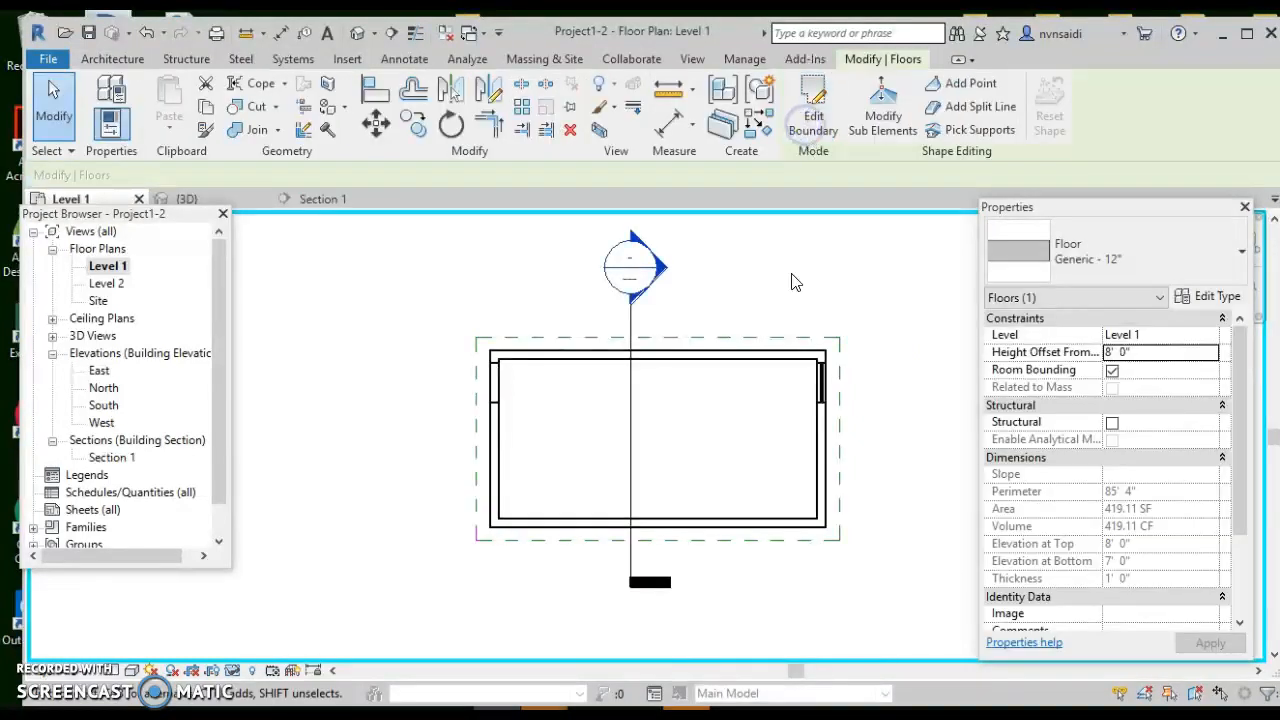
In Section 1, set the upper slab's height offset from level to 9' 0" and inspect the building in 3D.
{"action": "double_click", "coordinate": [102, 458]}
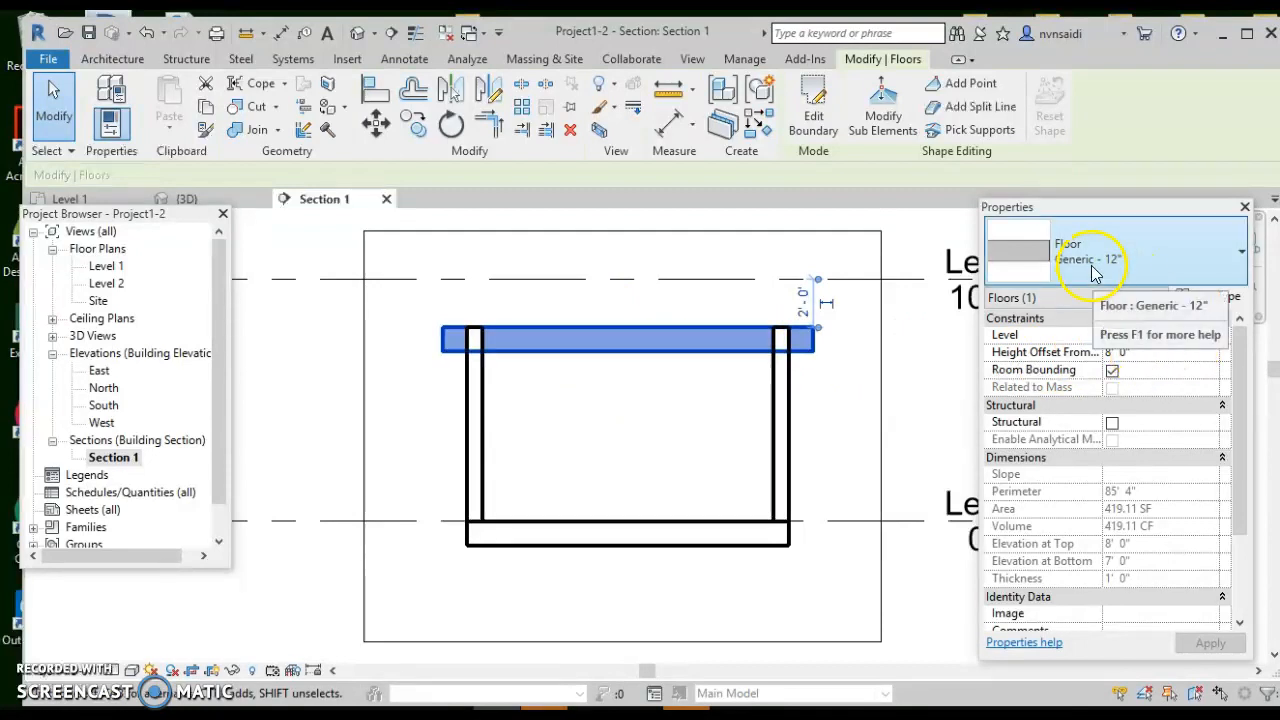
{"action": "left_click", "coordinate": [1128, 353]}
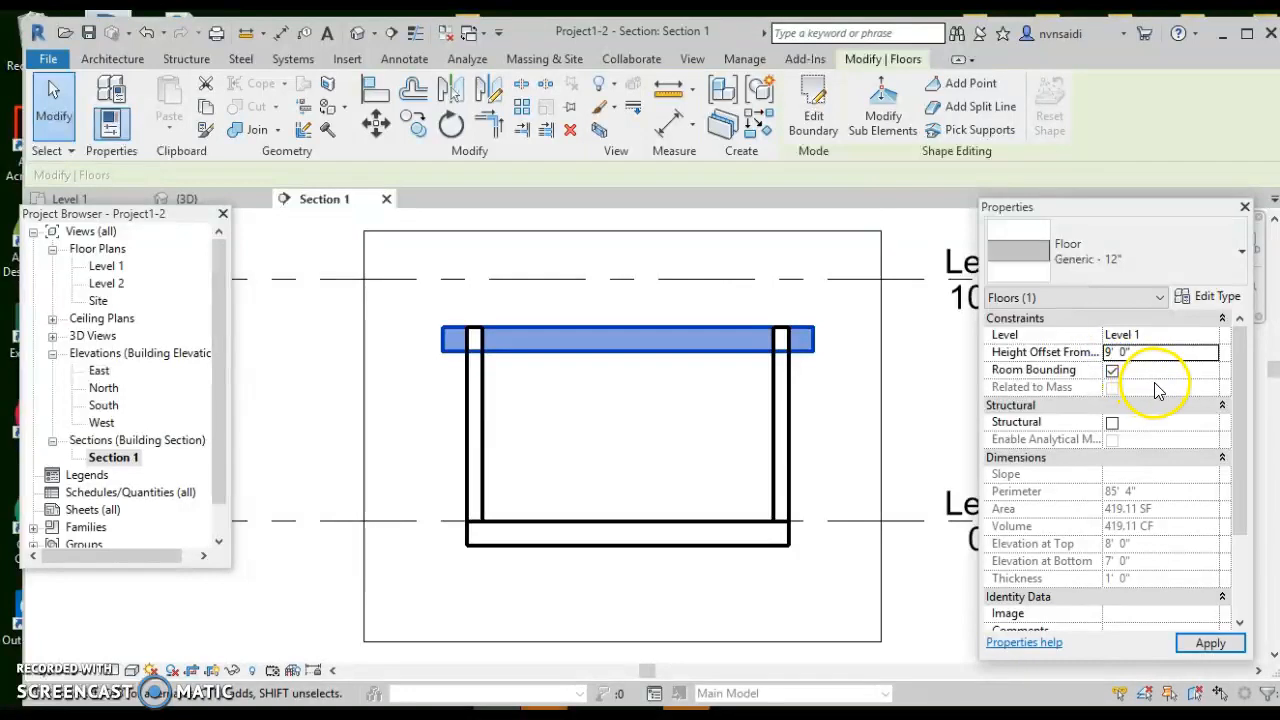
{"action": "left_click", "coordinate": [833, 461]}
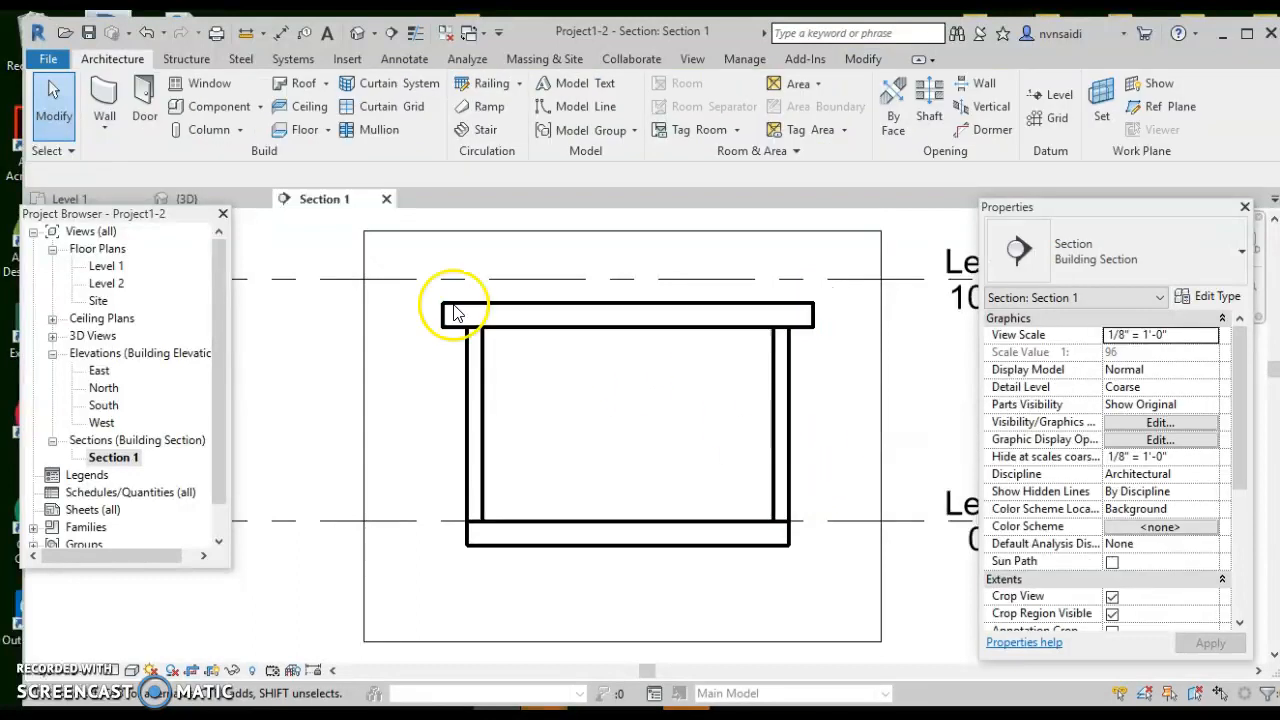
{"action": "left_click", "coordinate": [357, 35]}
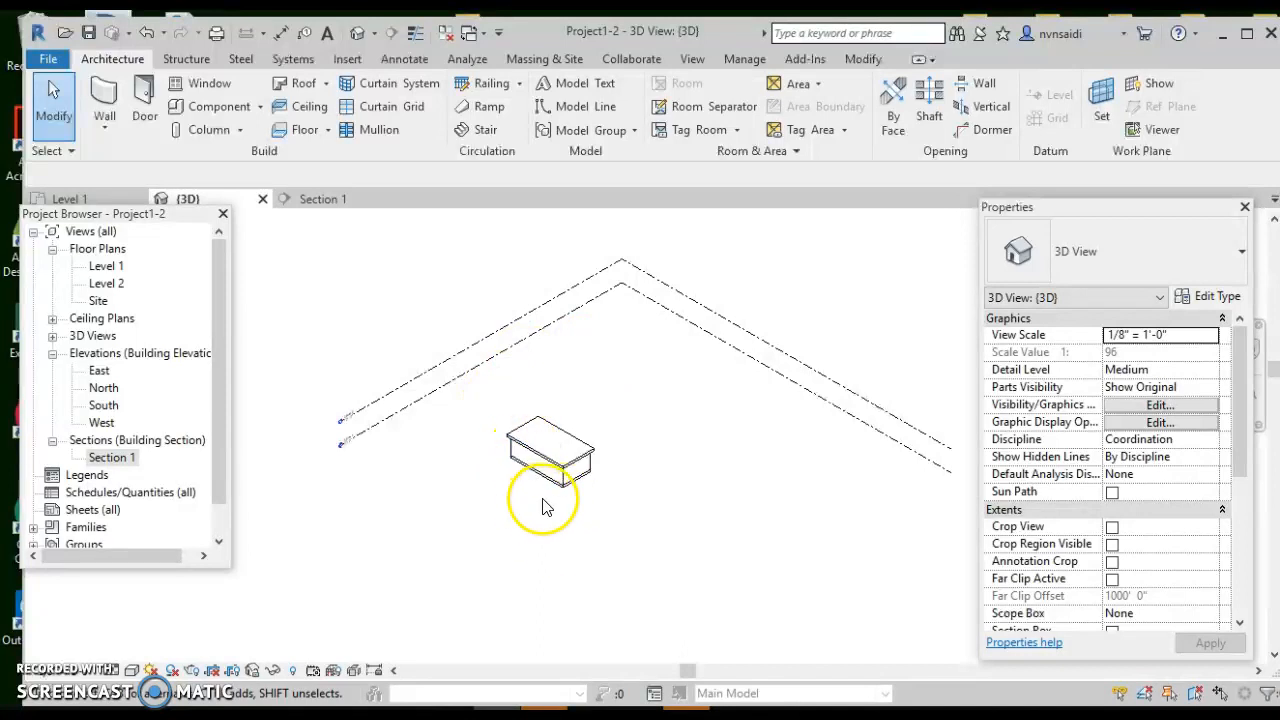
On the Level 1 plan, create a rectangular Generic - 12" floor of about 1073 SF surrounding the building, with a -1' 0" height offset.
{"action": "double_click", "coordinate": [105, 267]}
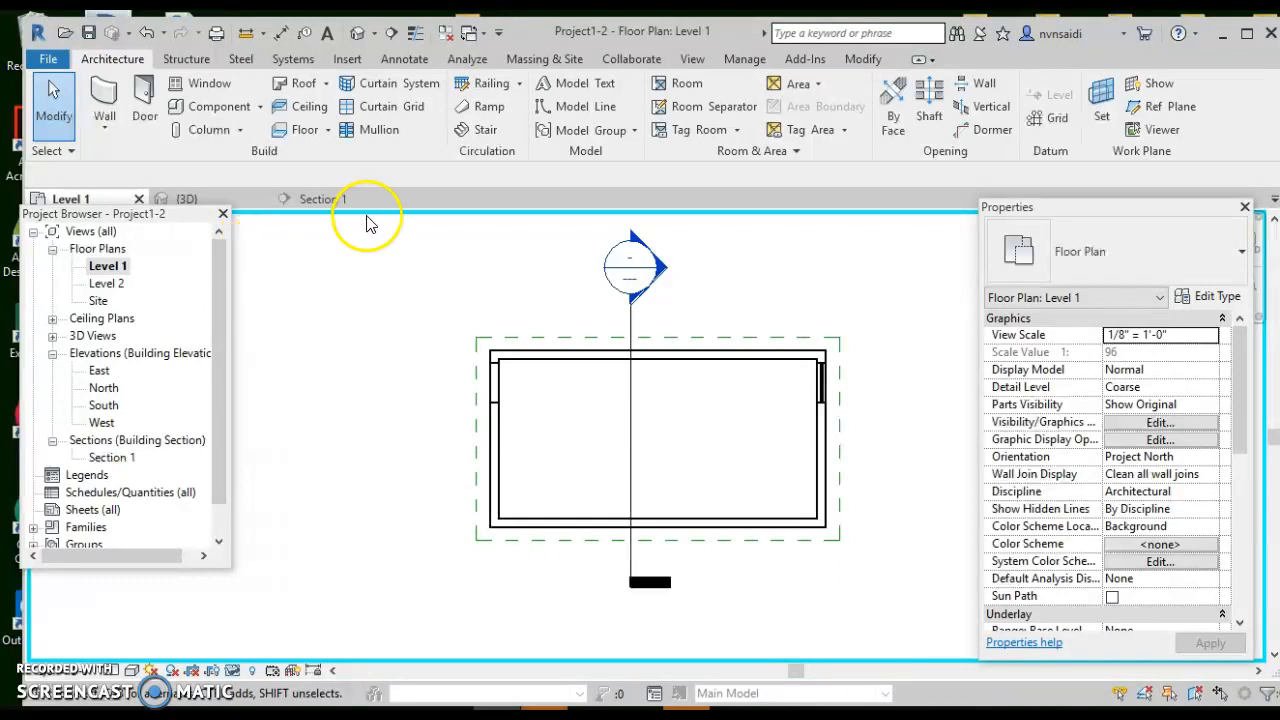
{"action": "left_click", "coordinate": [306, 129]}
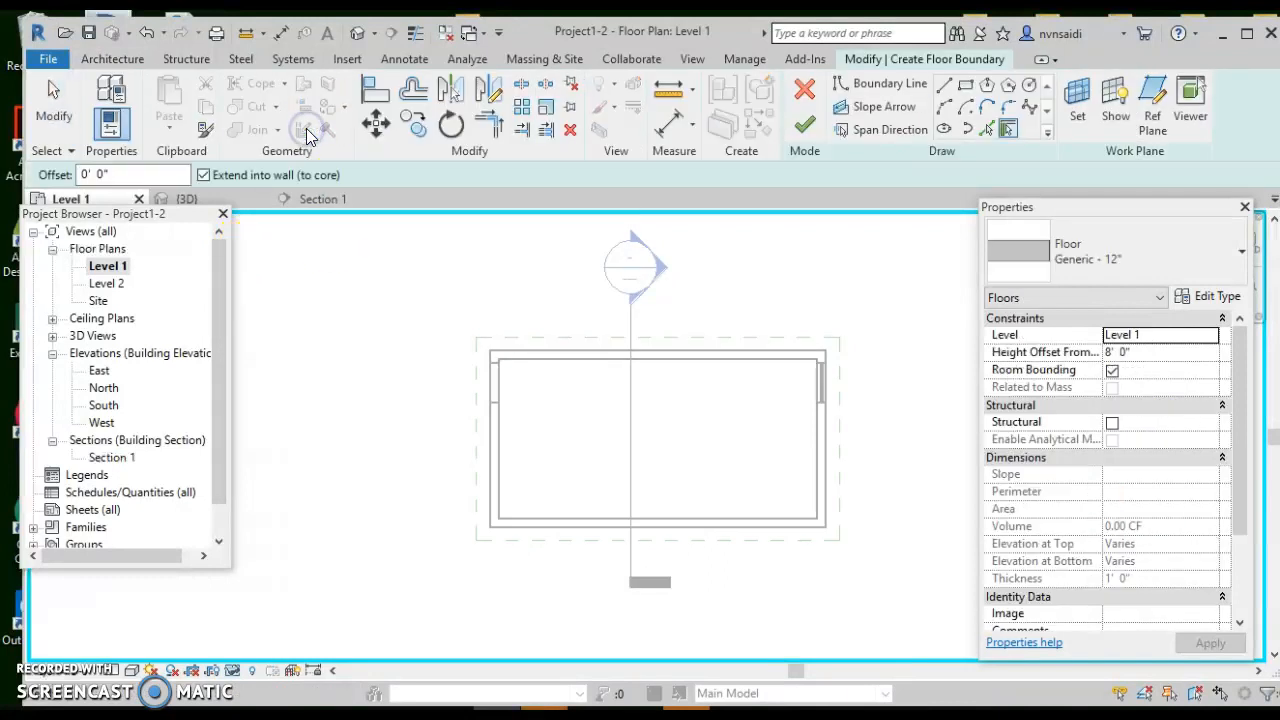
{"action": "left_click", "coordinate": [965, 86]}
{"action": "left_click", "coordinate": [415, 242]}
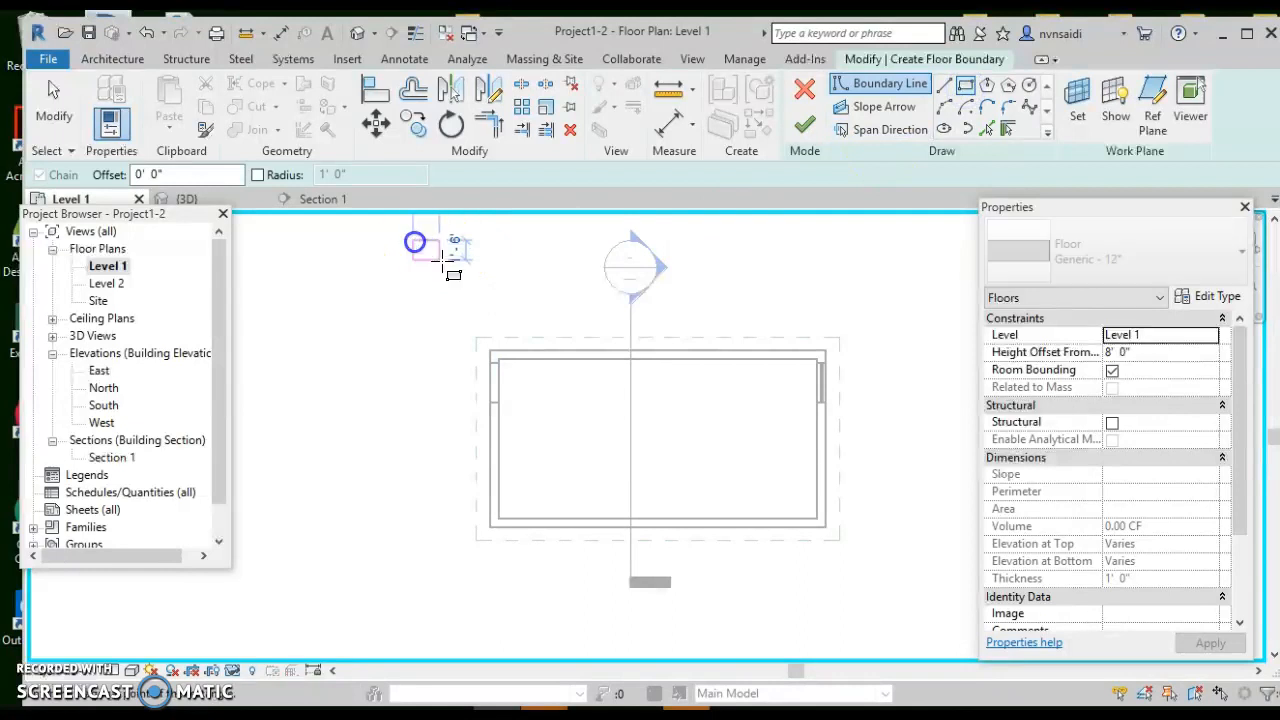
{"action": "left_click", "coordinate": [903, 626]}
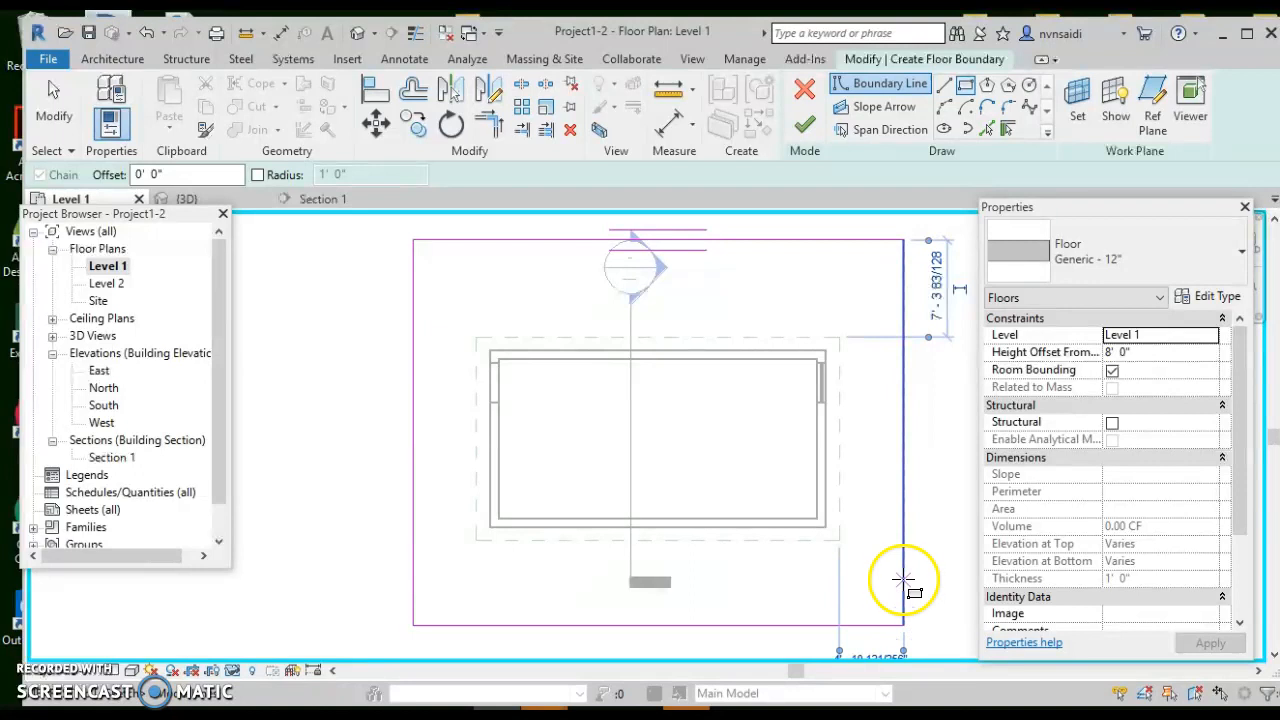
{"action": "left_click", "coordinate": [1140, 352]}
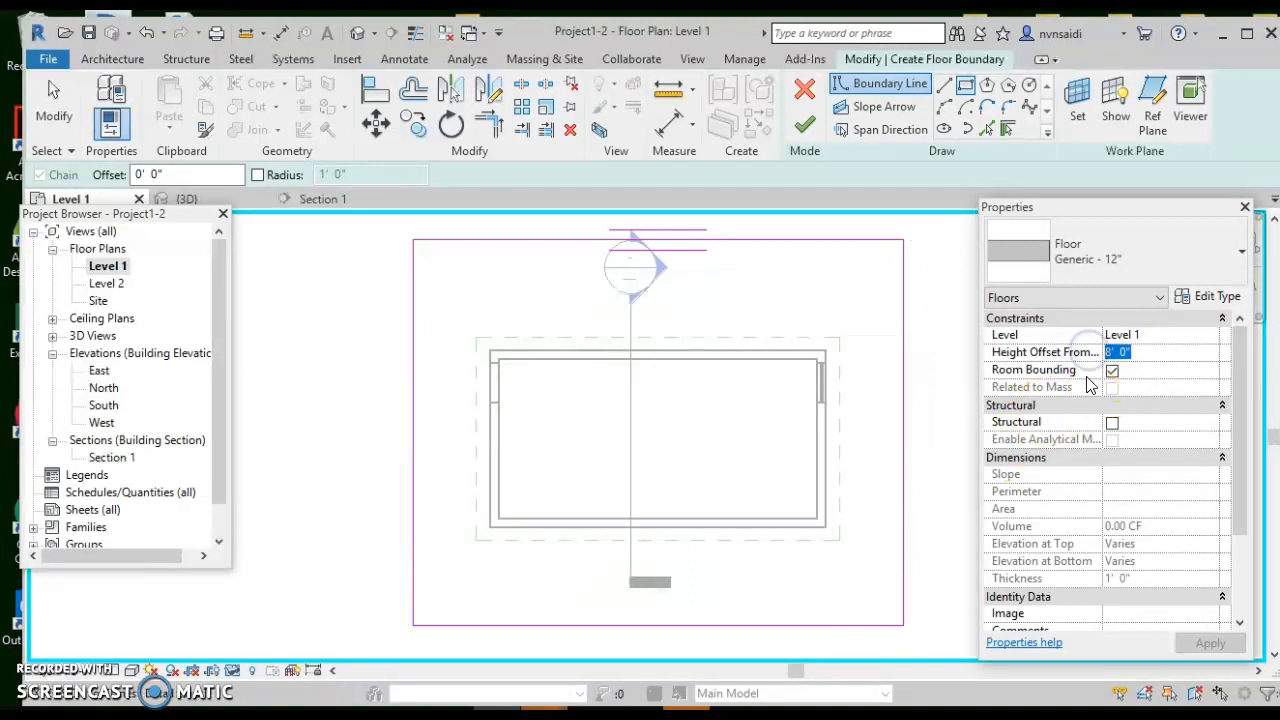
{"action": "type", "text": "-1"}
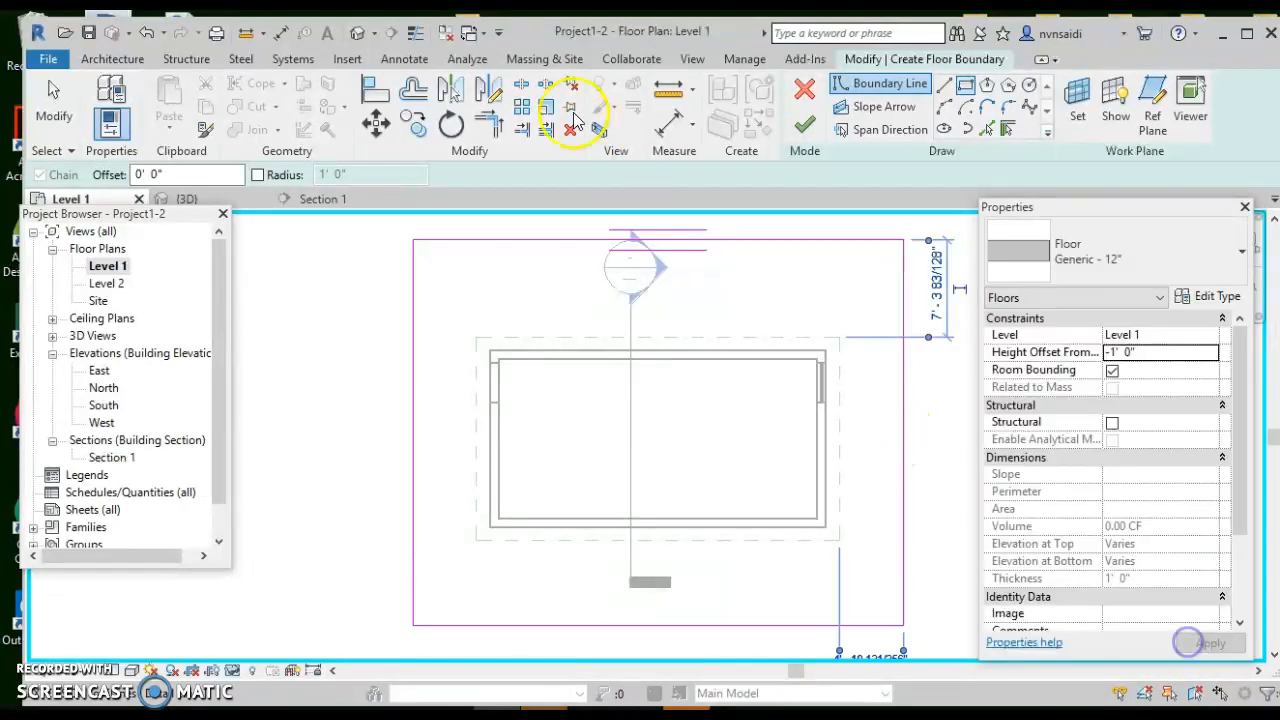
{"action": "left_click", "coordinate": [805, 125]}
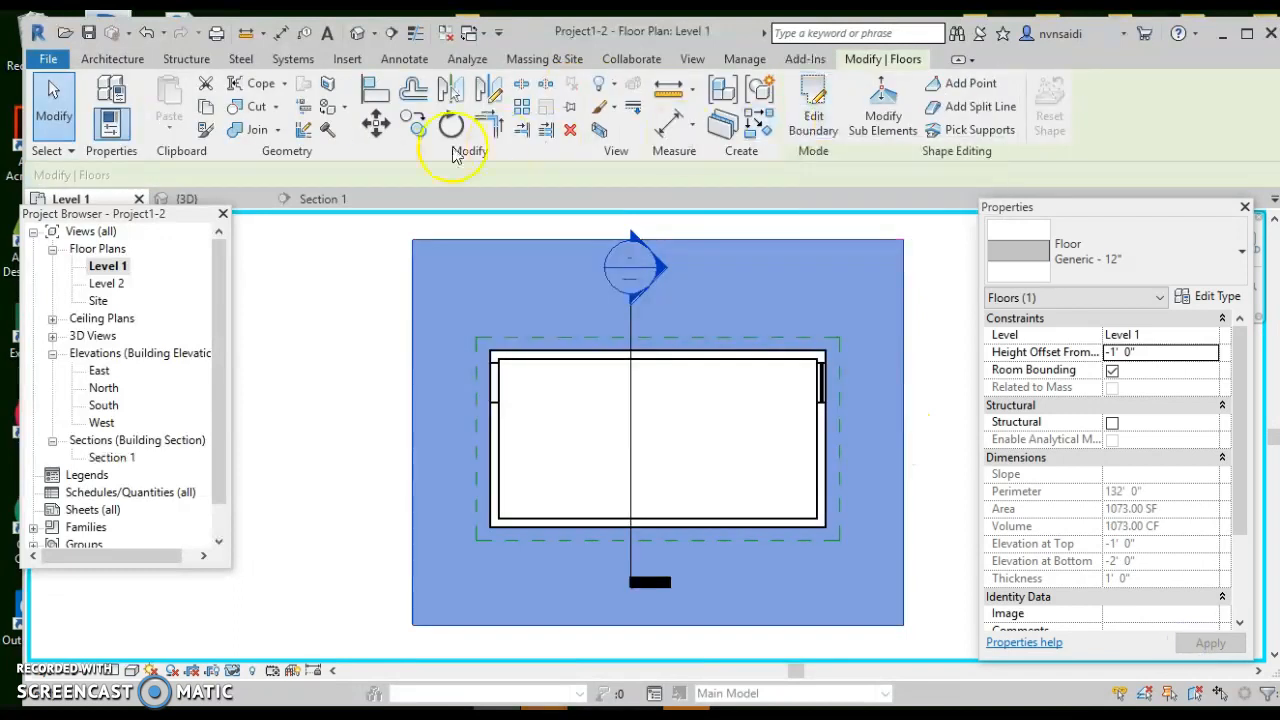
{"action": "left_click", "coordinate": [370, 287]}
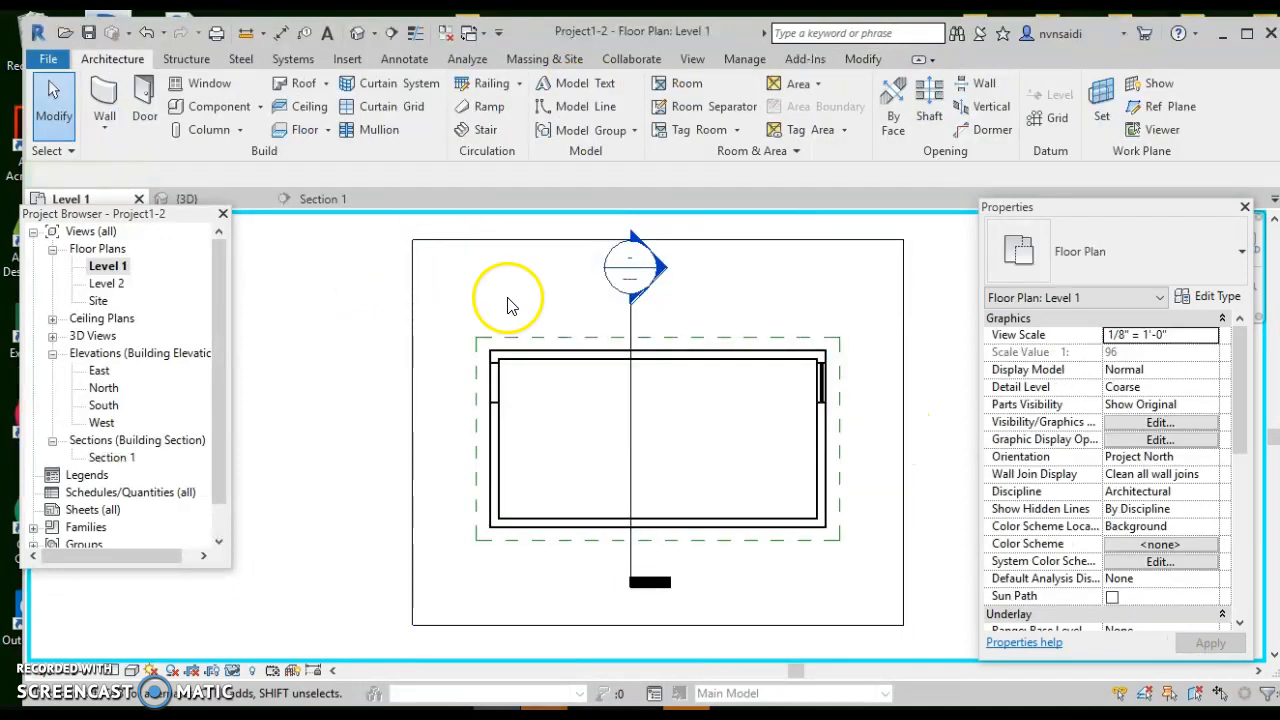
Examine the large base slab's position beneath the building in Section 1 and in the 3D view.
{"action": "double_click", "coordinate": [112, 458]}
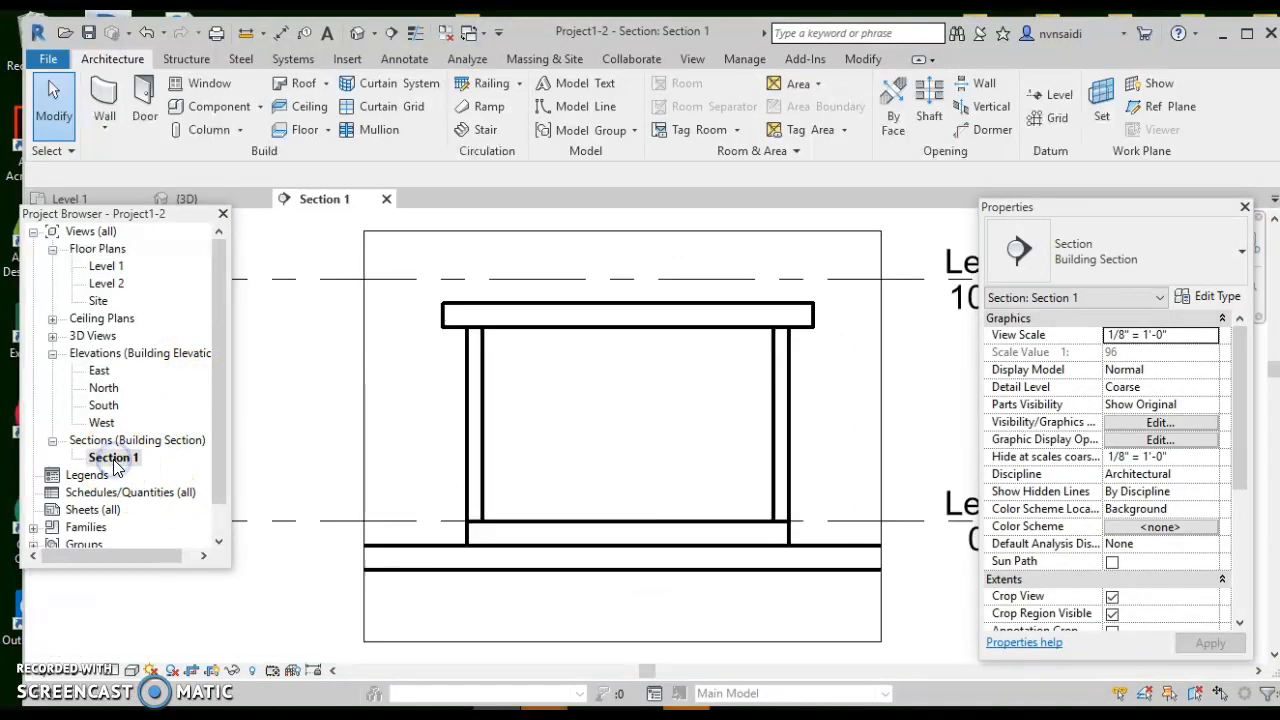
{"action": "left_click", "coordinate": [590, 572]}
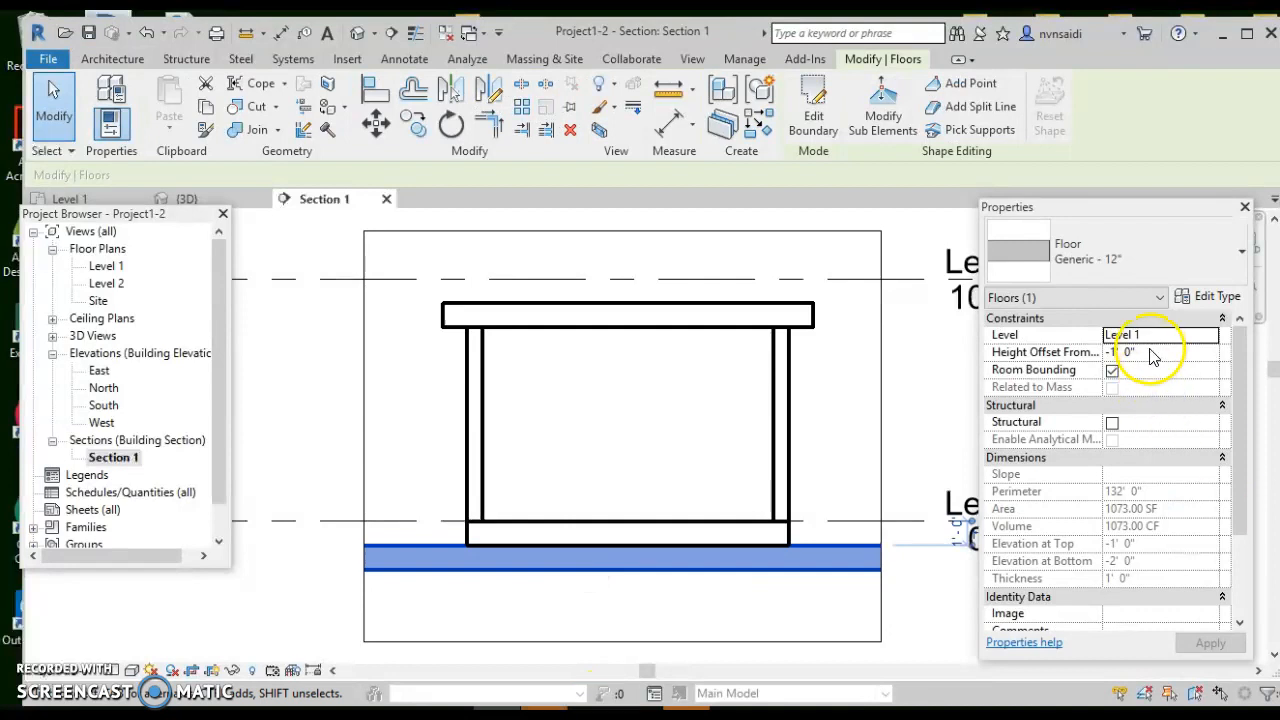
{"action": "left_click", "coordinate": [358, 33]}
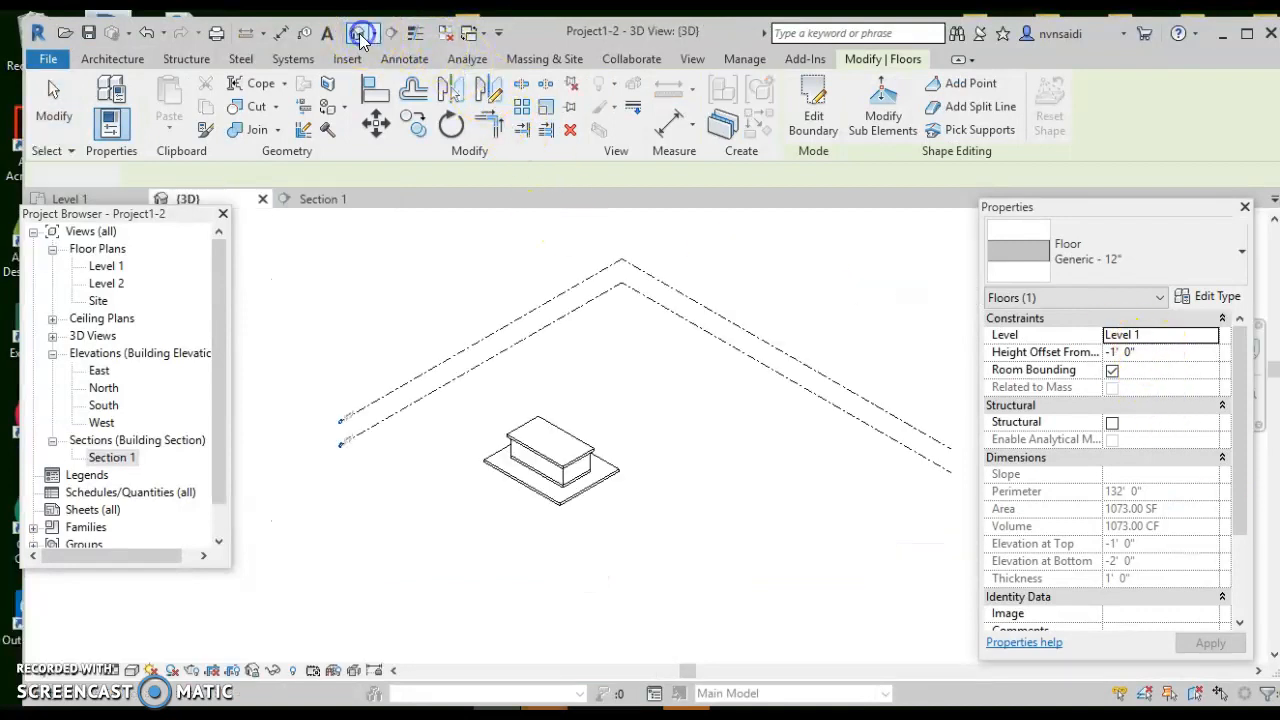